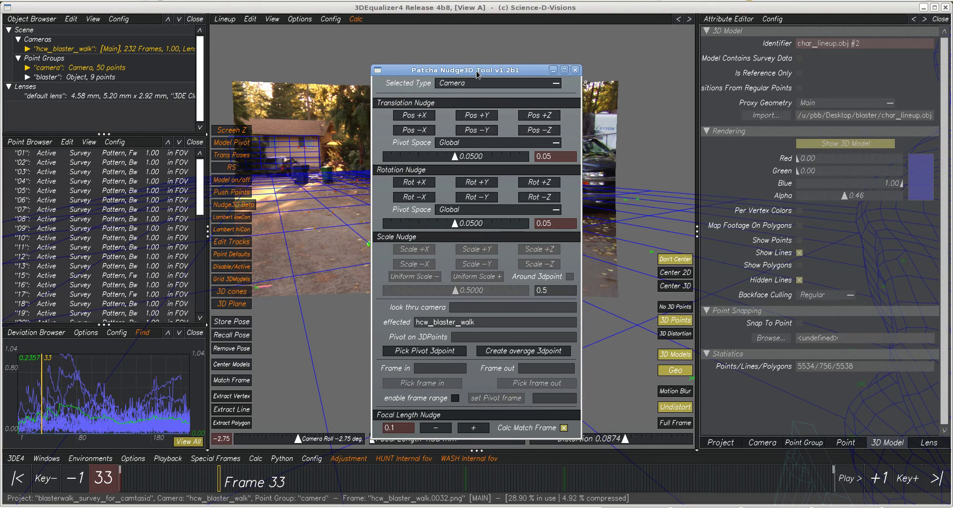
Drag the Nudge3D window off the woman in the plate, leaving Selected Type on Camera
drag(489, 74, 732, 60)
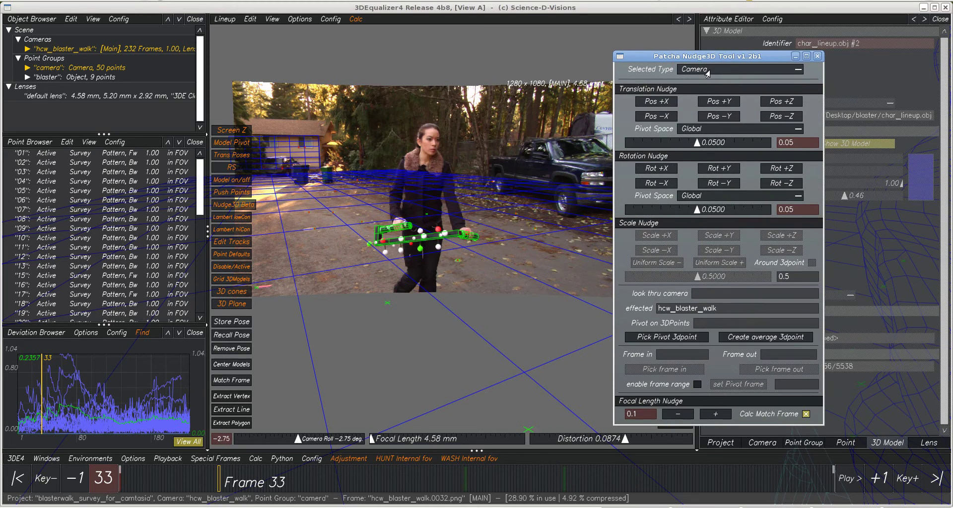
click(709, 74)
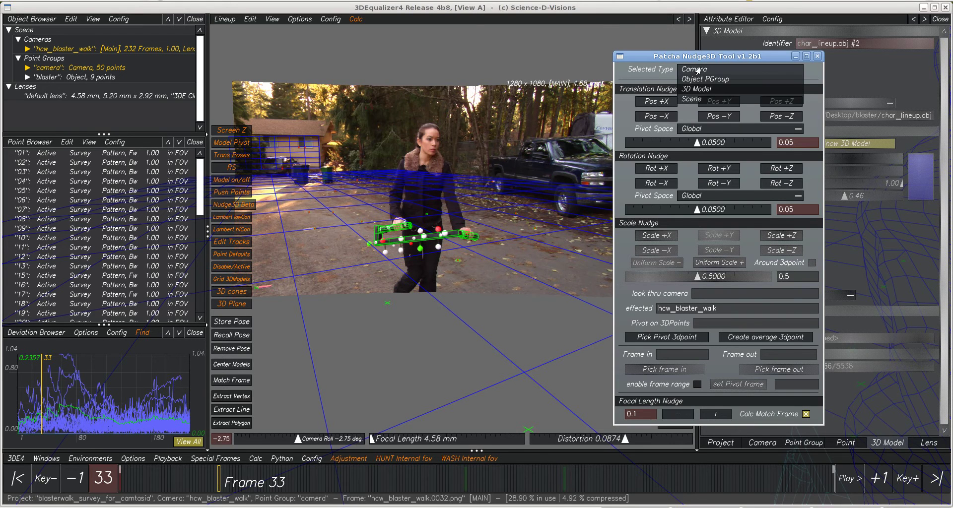
drag(697, 53, 642, 42)
Set the translation nudge step to 1 and nudge the camera along +X and −X
click(607, 54)
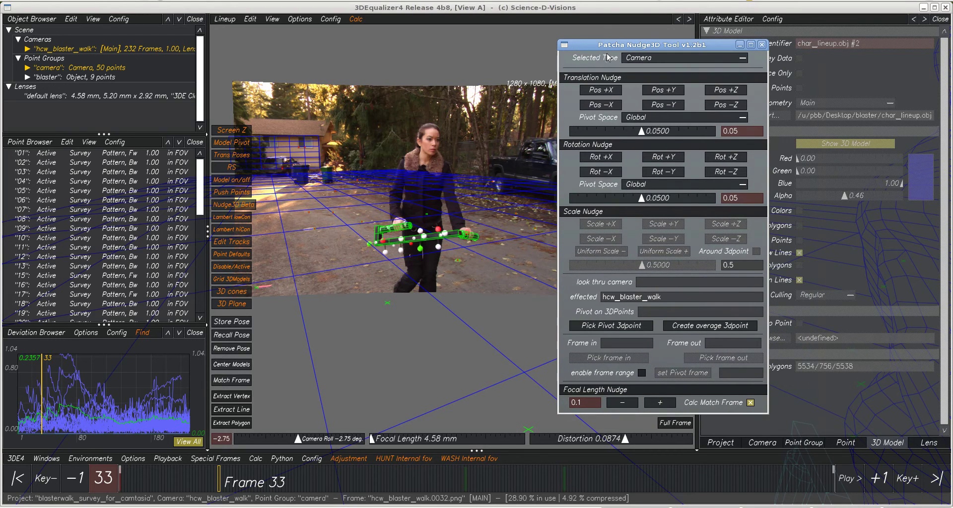
click(600, 91)
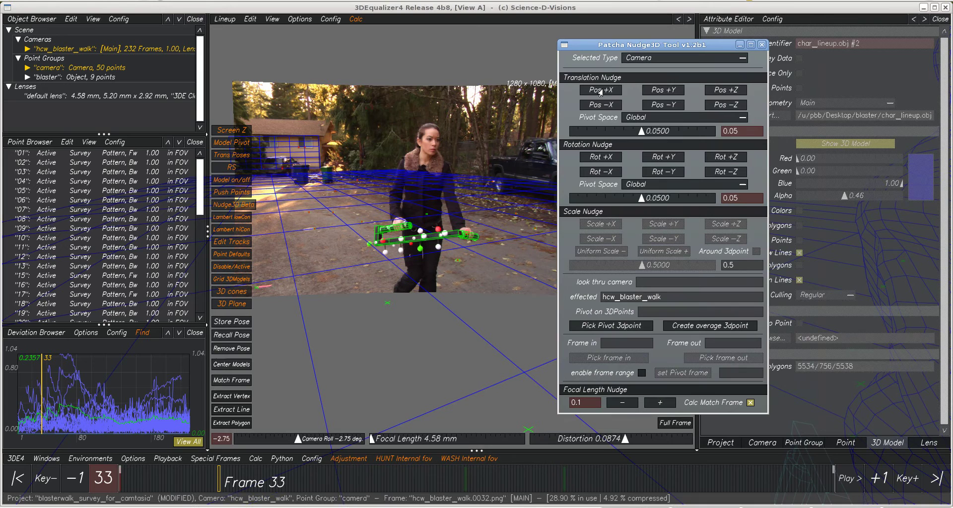
click(745, 131)
key(BackSpace)
key(BackSpace)
key(BackSpace)
key(BackSpace)
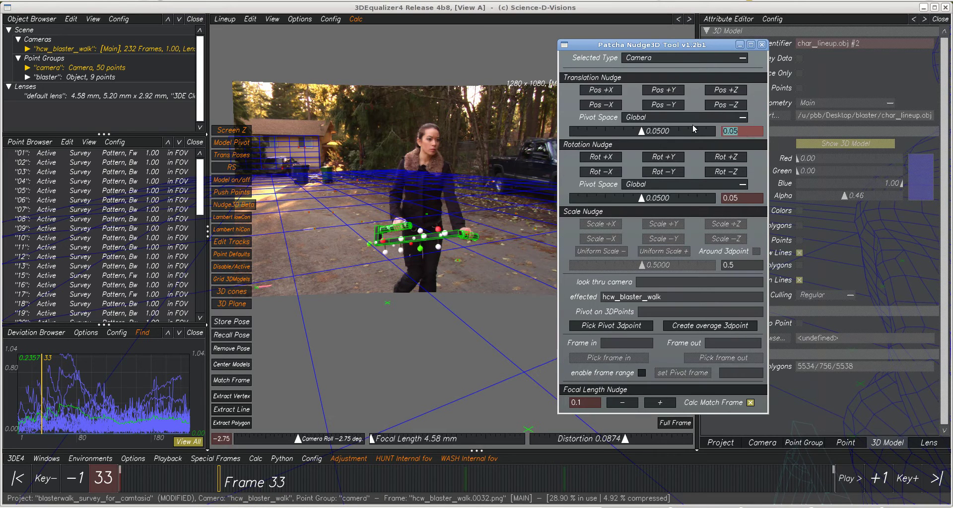
text(1)
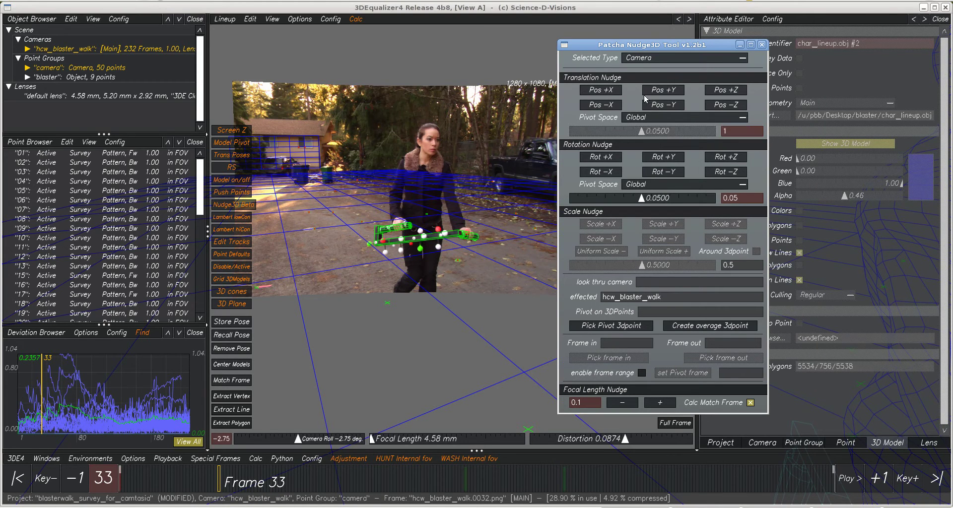
click(603, 92)
click(604, 91)
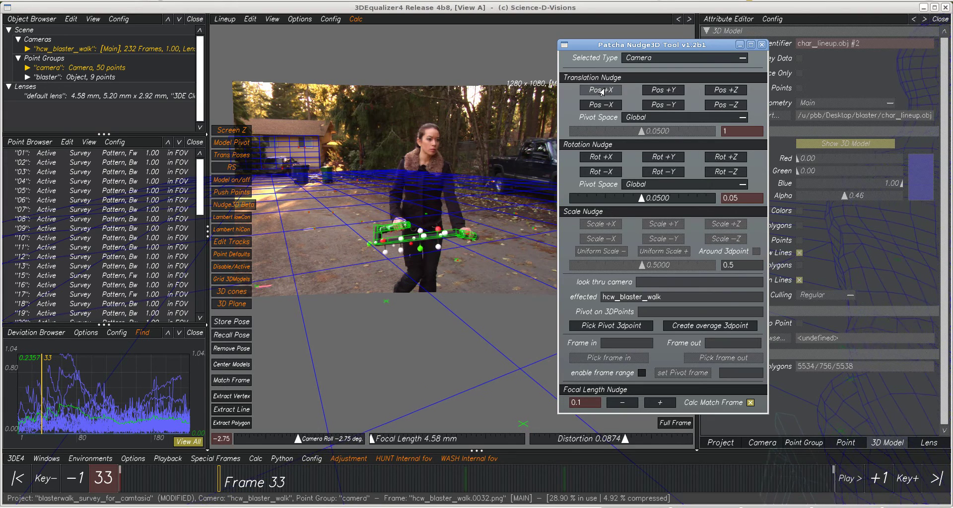
click(602, 105)
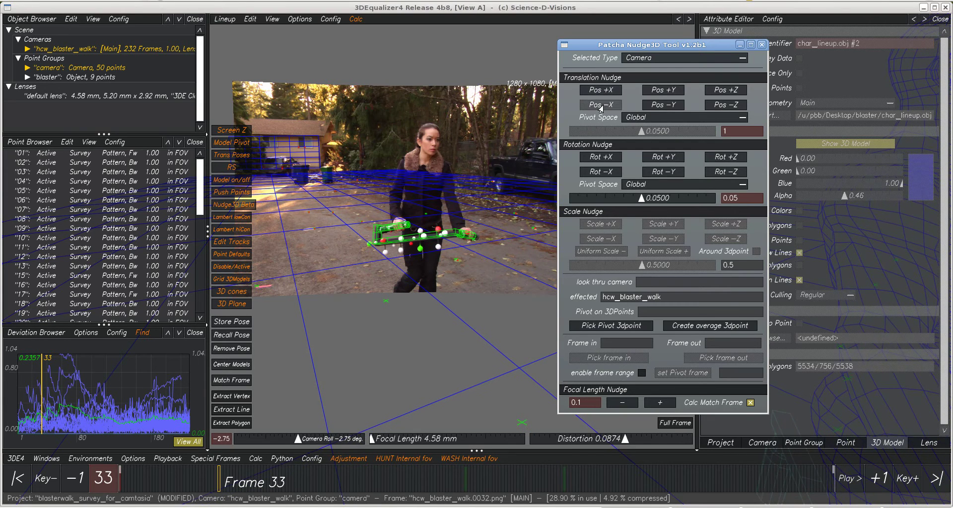
Select the camera point group and nudge the camera along +Y, −Y, +X and +Z
click(88, 69)
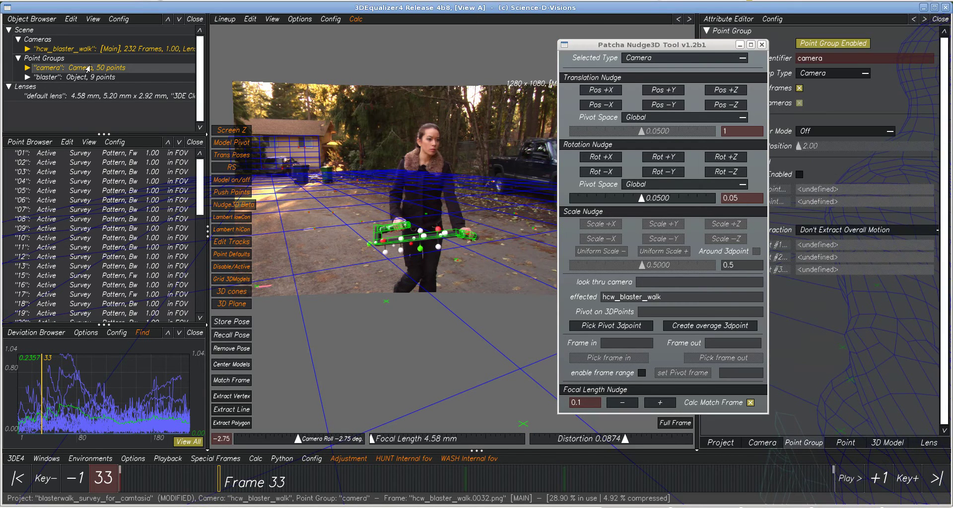
click(658, 91)
click(658, 105)
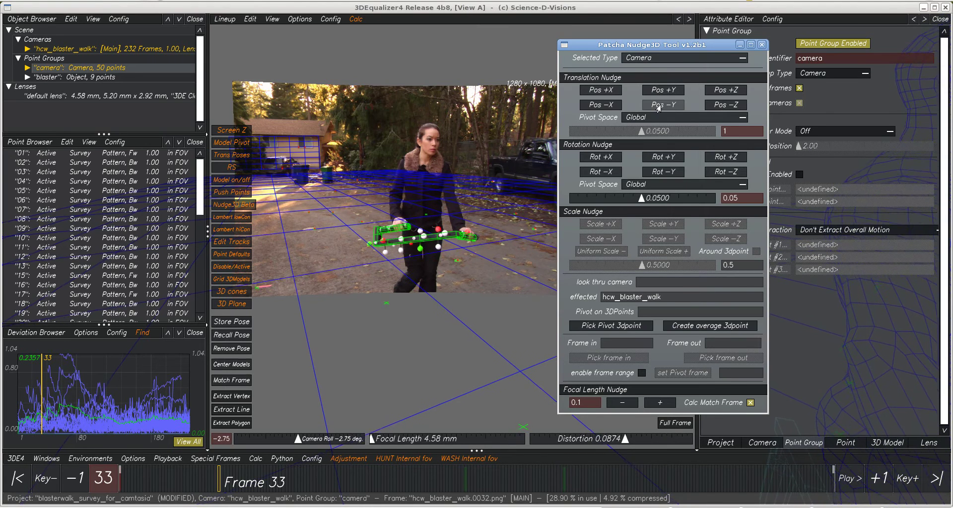
click(597, 92)
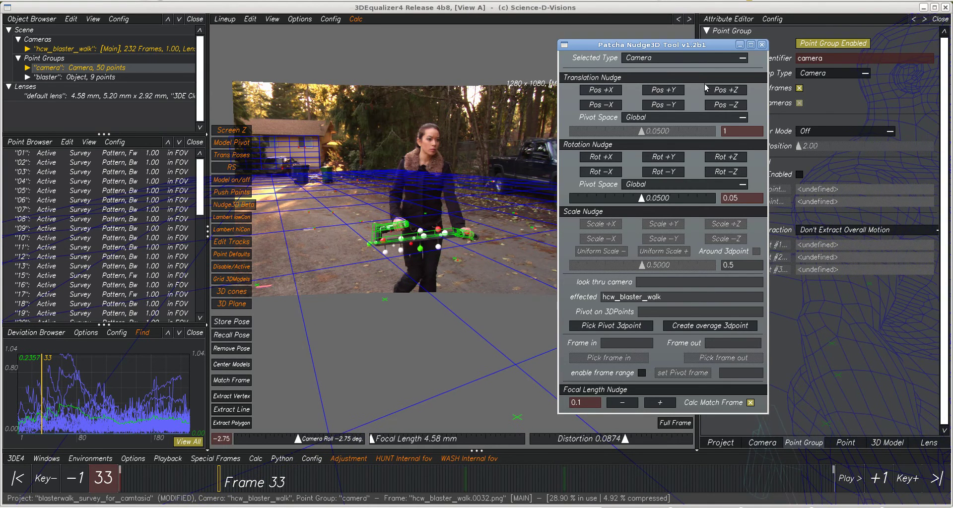
click(725, 91)
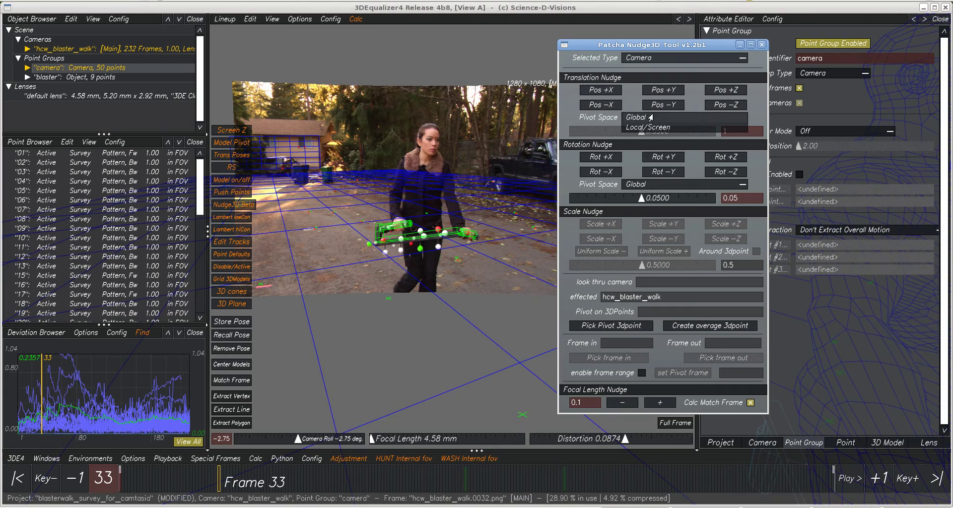
Switch translation pivot space to Local/Screen, then nudge the camera +Z, −Z twice and +X twice
click(650, 117)
click(649, 128)
click(723, 92)
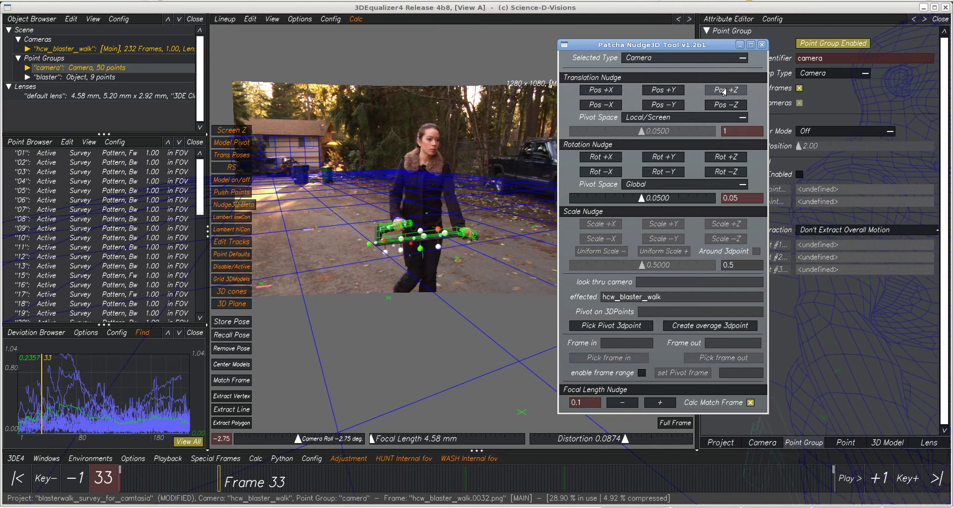
click(724, 104)
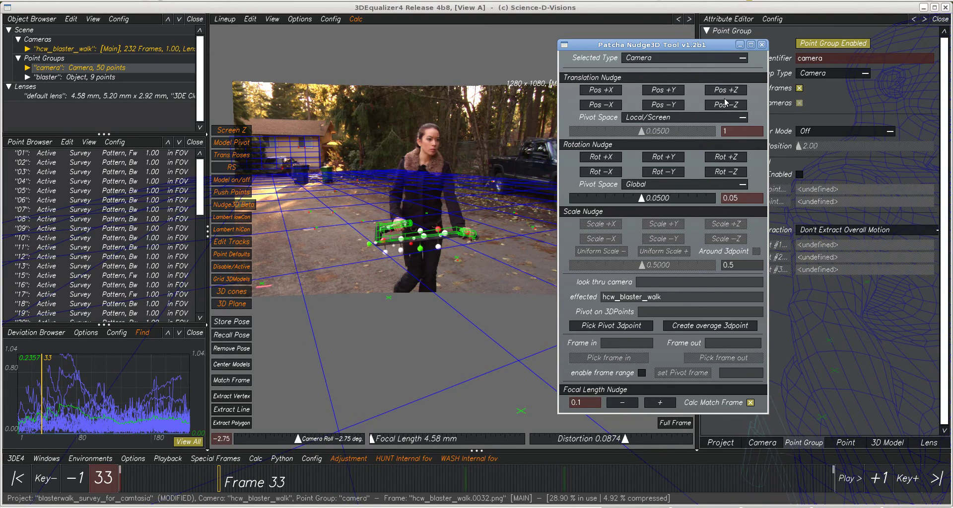
click(721, 105)
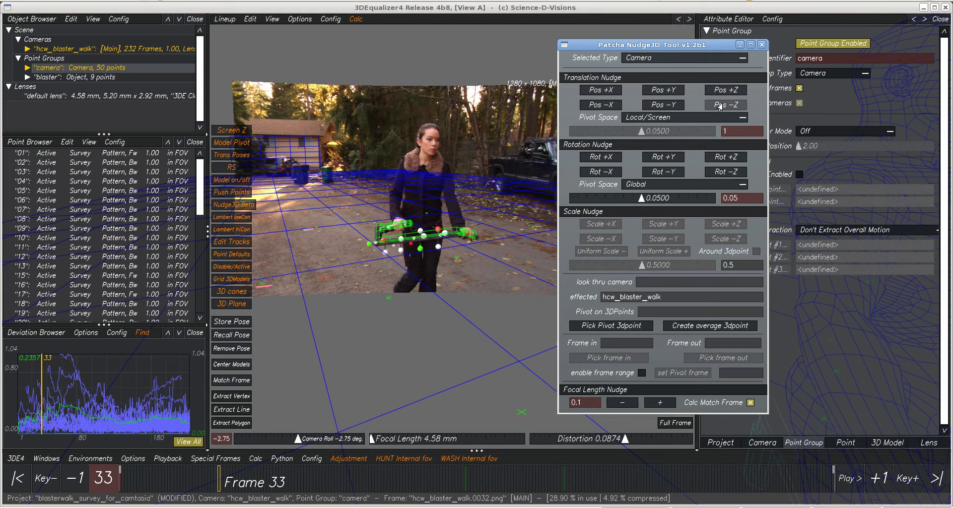
click(600, 90)
click(601, 92)
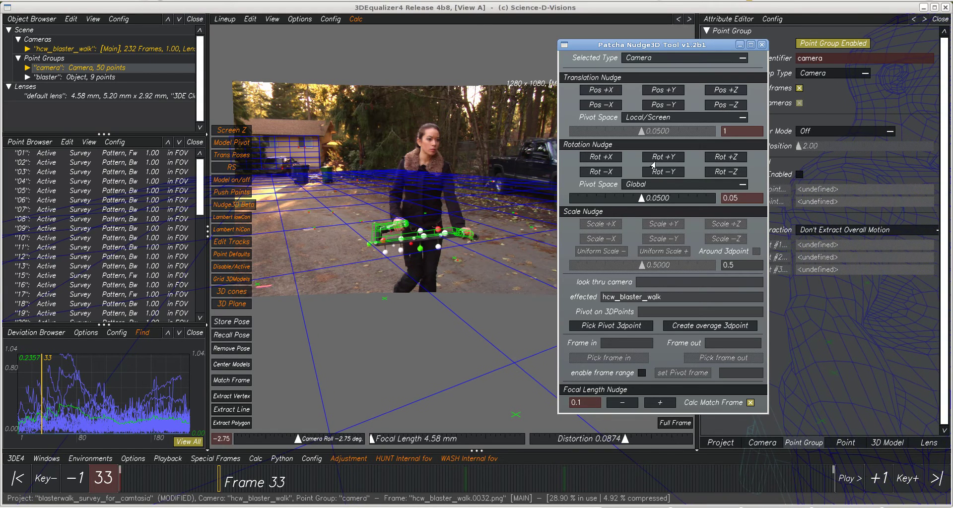
Rotate the camera around +Y and set the rotation nudge step to 1
click(662, 160)
drag(751, 201, 686, 193)
text(1)
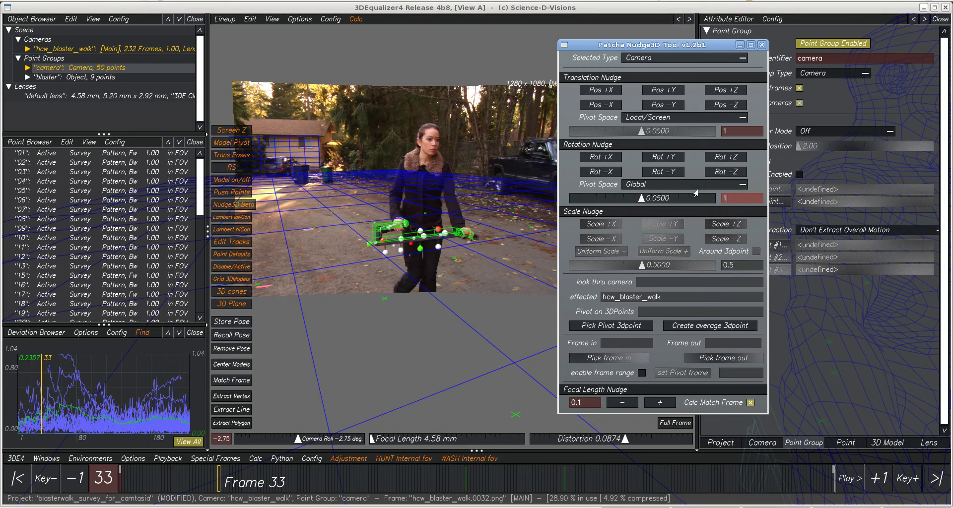
key(Return)
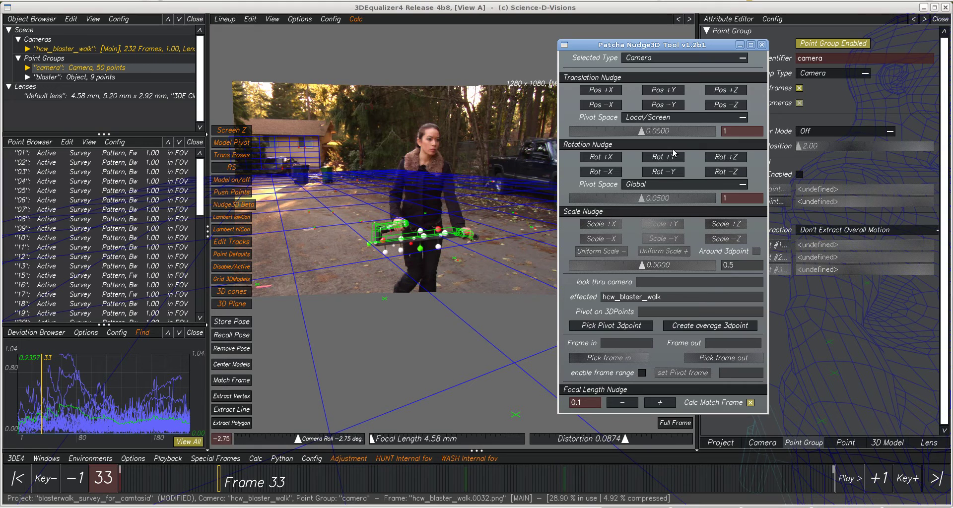
Reopen the Nudge3D tool off the plate and roll the camera +Z three times, −Z once
click(763, 44)
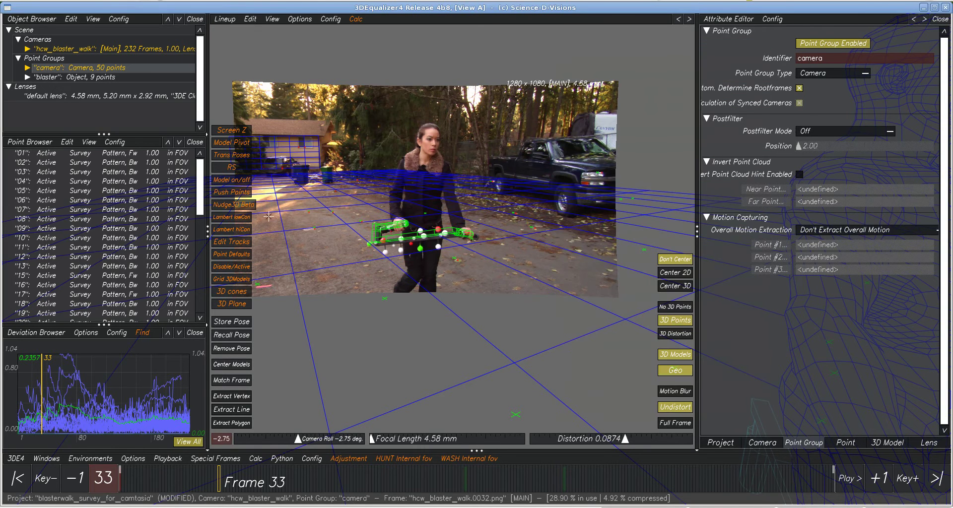
click(233, 205)
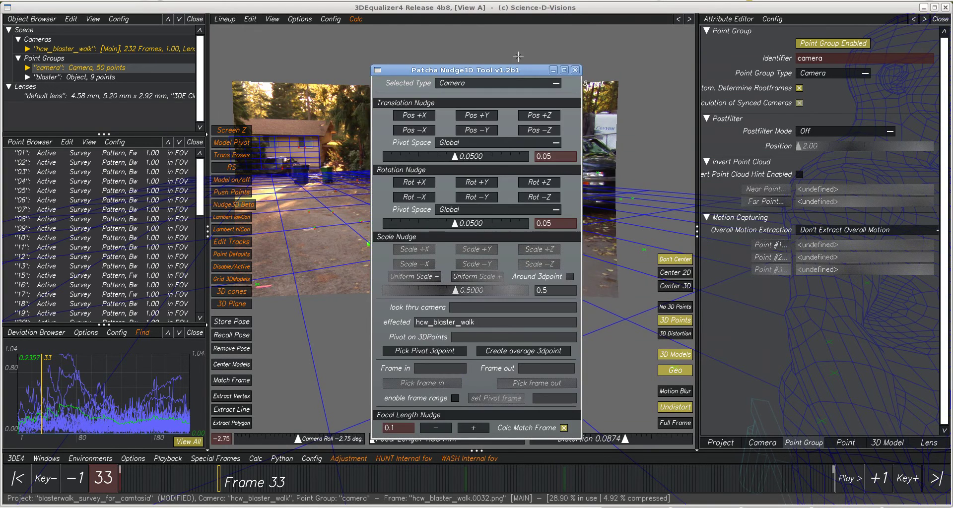
drag(519, 76, 747, 71)
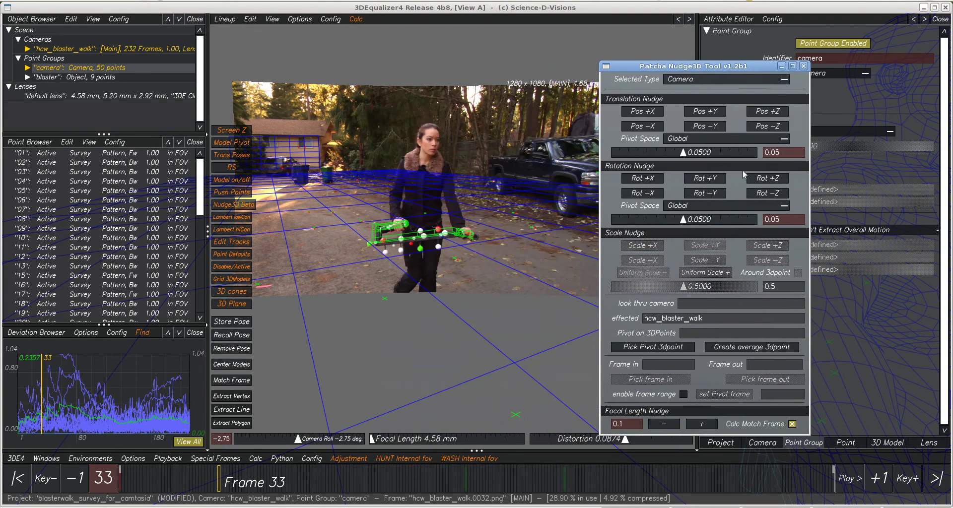
click(769, 179)
click(770, 179)
click(768, 180)
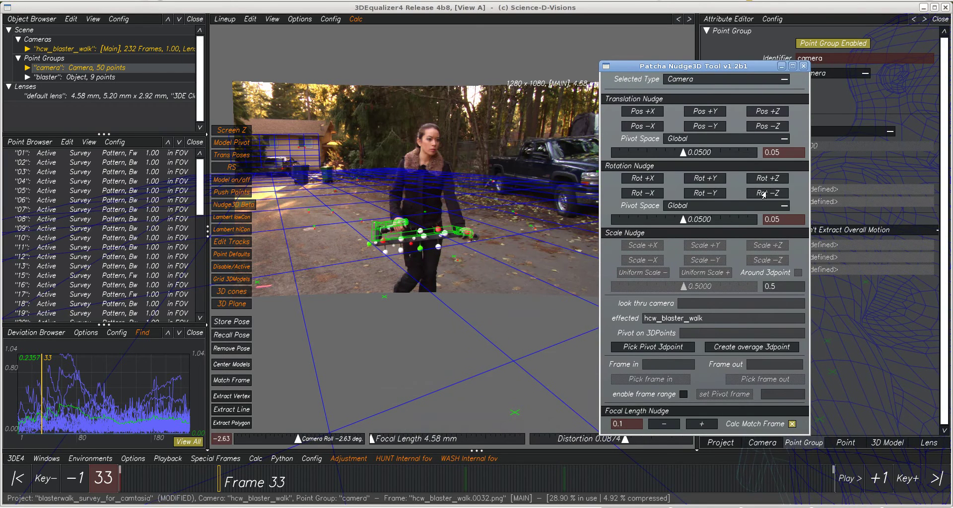
click(763, 193)
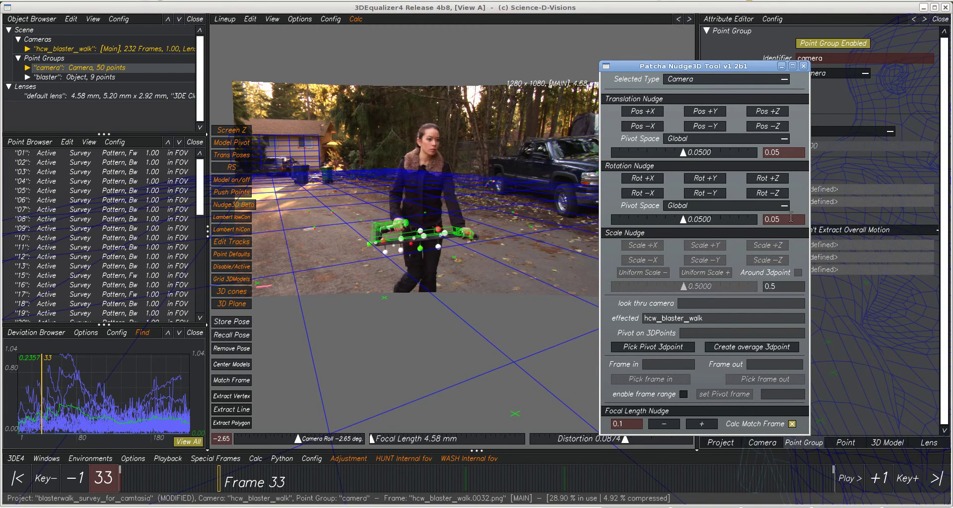
Re-enter a rotation step of 1 and roll the camera +Z twice and −Z twice
drag(790, 218, 743, 217)
text(1)
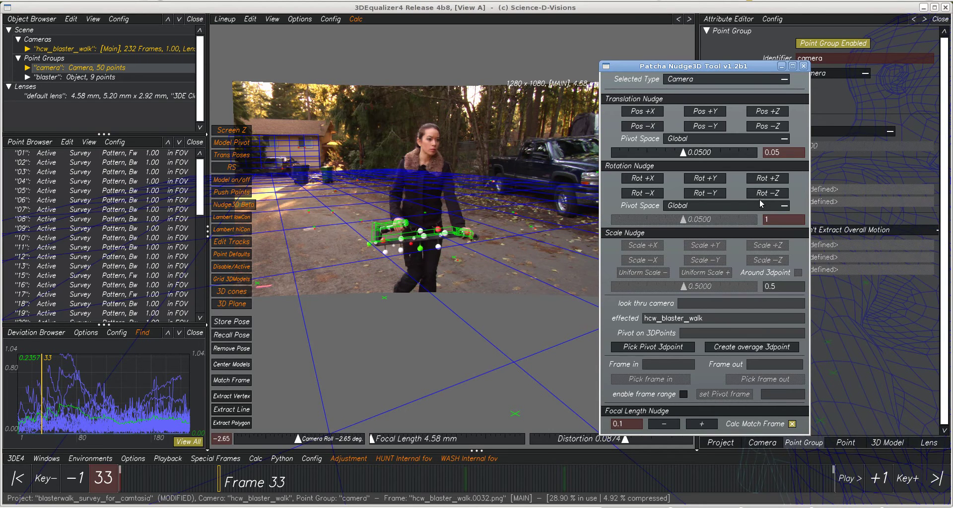
click(771, 179)
click(772, 180)
click(772, 180)
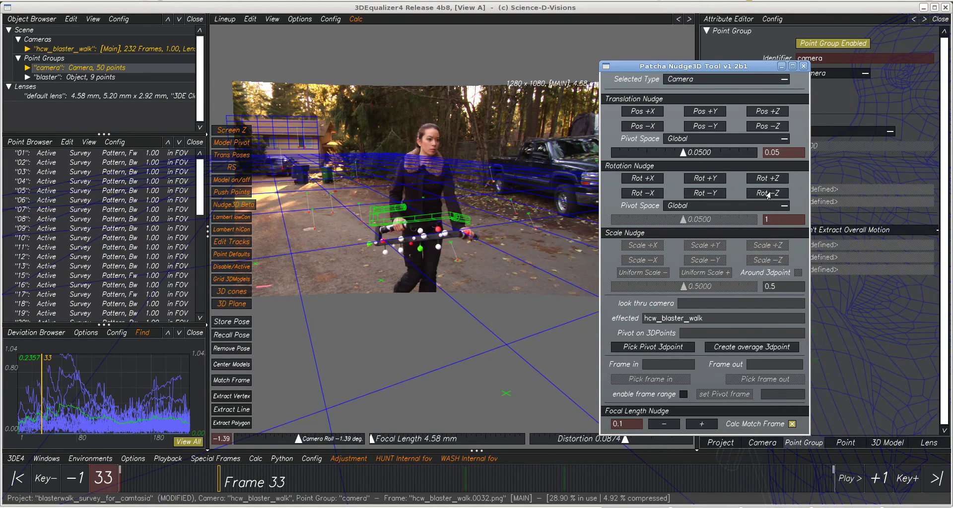
click(770, 192)
click(768, 194)
Switch rotation pivot space to Local/Screen and roll the camera +Z and −Z locally
click(715, 205)
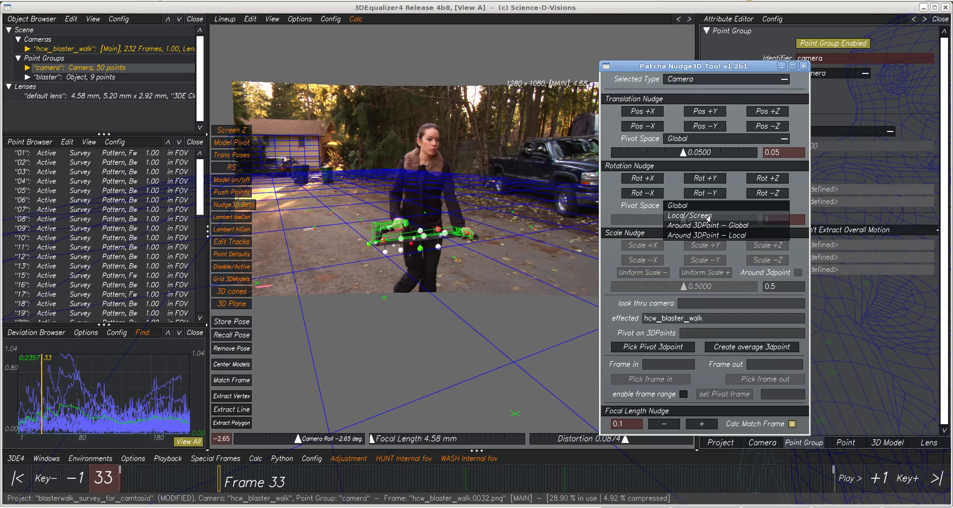
click(709, 217)
click(768, 182)
click(767, 182)
click(768, 181)
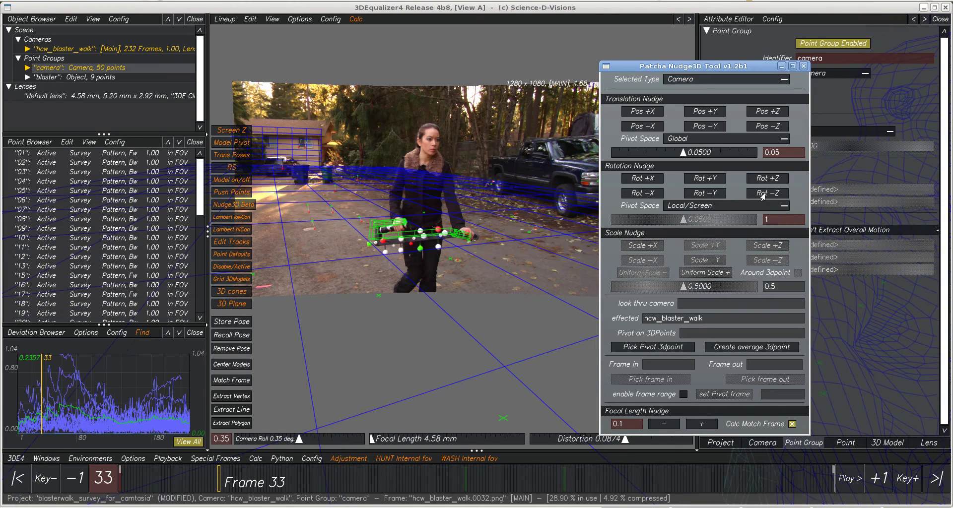
click(763, 195)
click(762, 194)
click(762, 195)
click(763, 195)
click(763, 194)
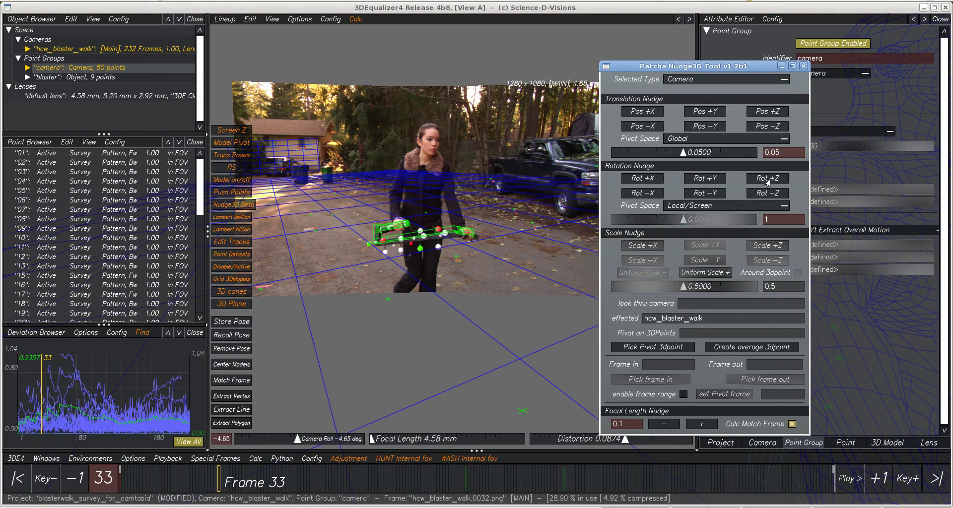
Roll the camera back to -2.65 degrees Camera Roll, then nudge a Y rotation
click(768, 182)
click(768, 181)
click(768, 182)
click(768, 182)
click(766, 196)
click(766, 196)
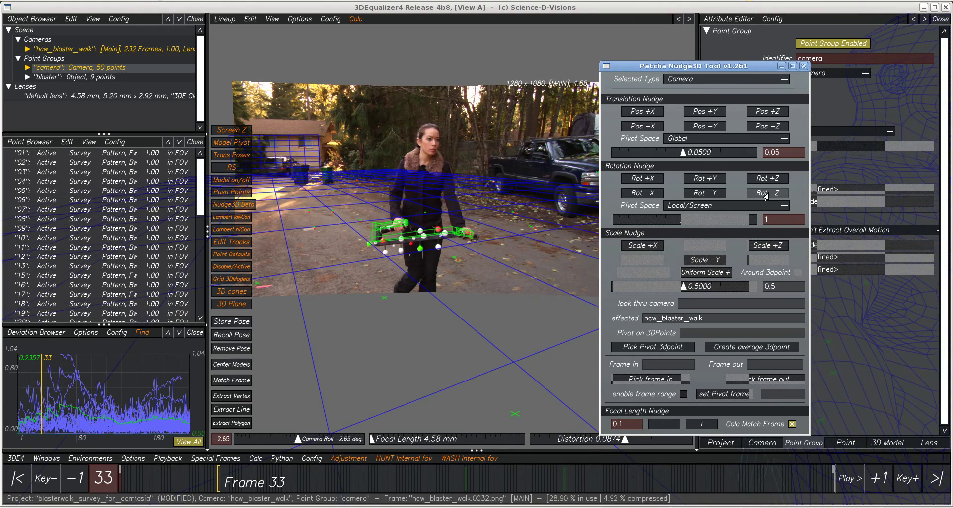
click(767, 195)
click(767, 181)
click(713, 192)
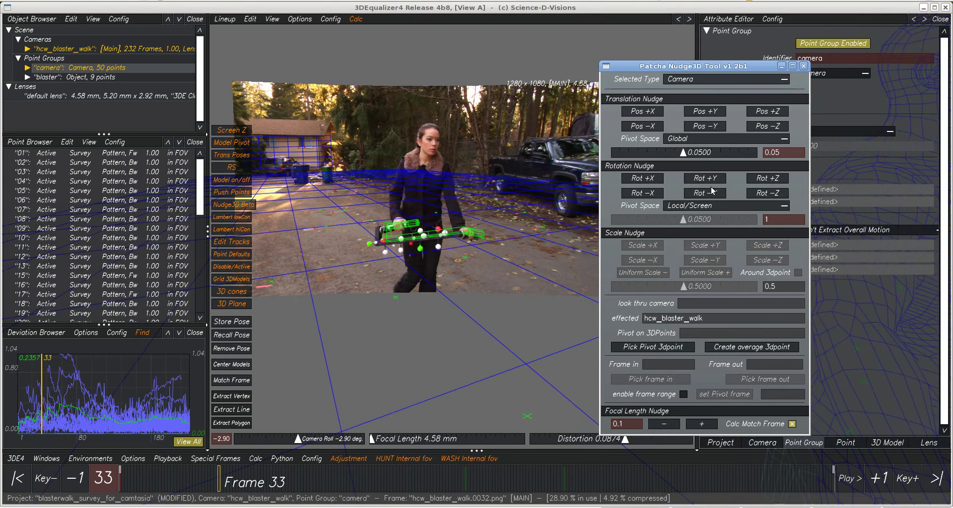
click(705, 206)
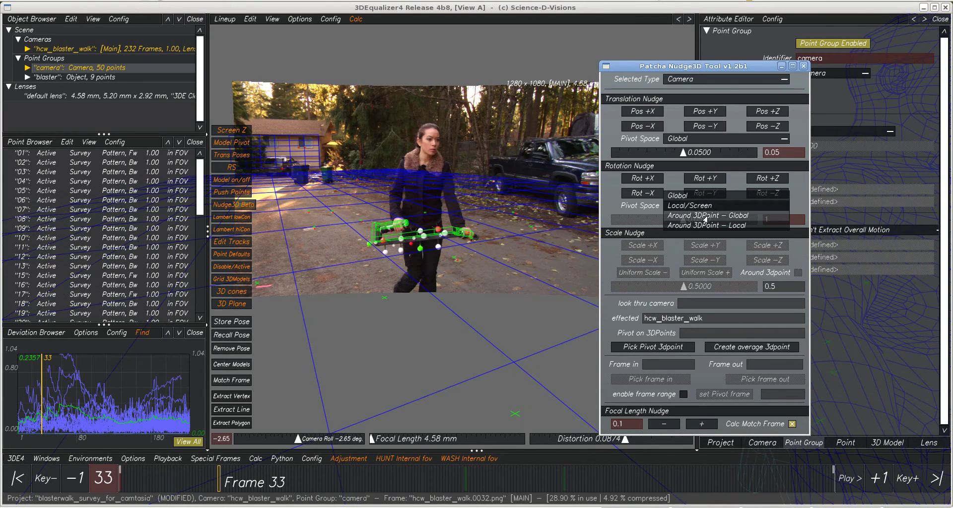
Set rotation pivot space to Around 3DPoint – Local with point 18 as pivot
click(705, 225)
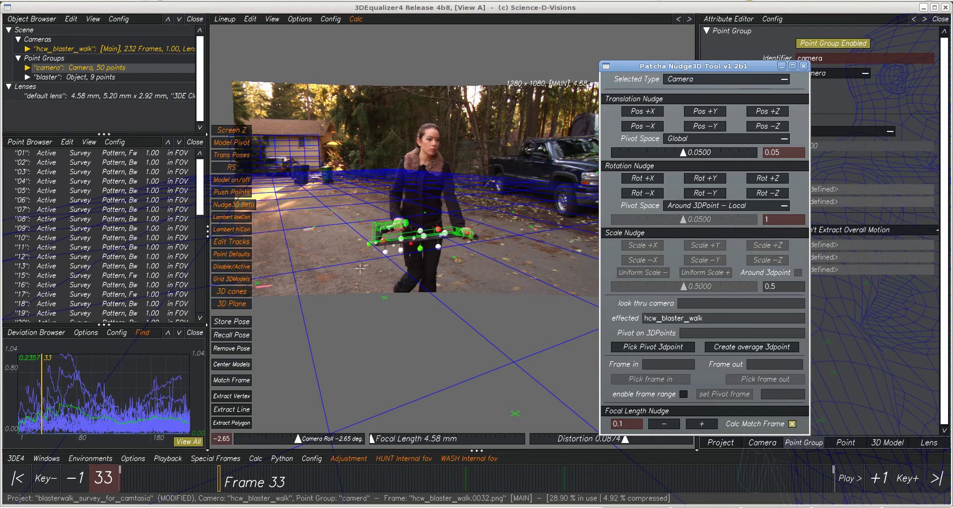
click(384, 297)
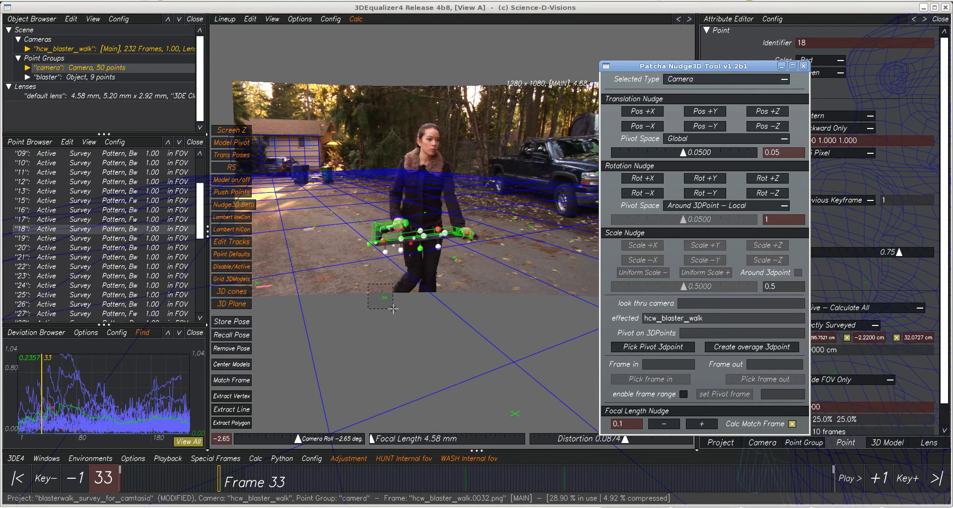
click(649, 351)
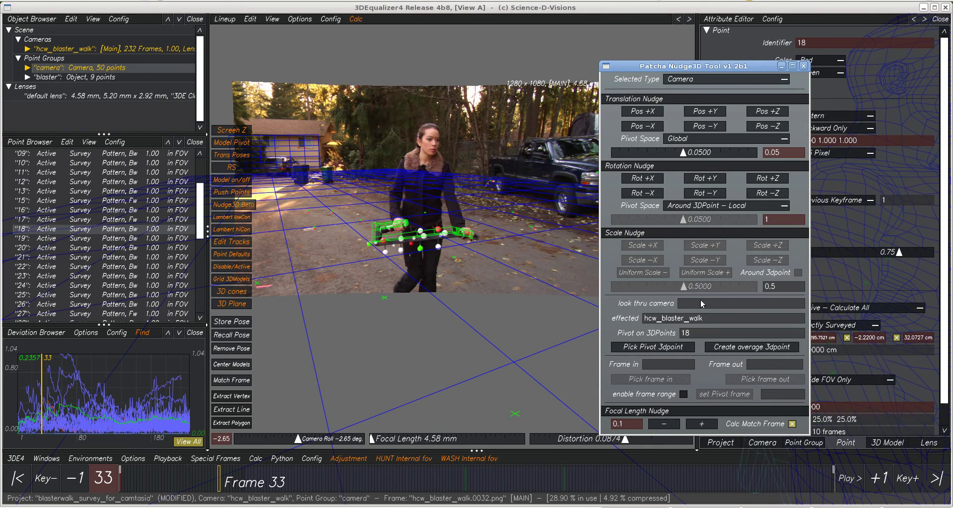
Roll the camera +Z, −Z, +Z around point 18, ending at -1.65 degrees, keeping Around 3DPoint – Local
click(768, 179)
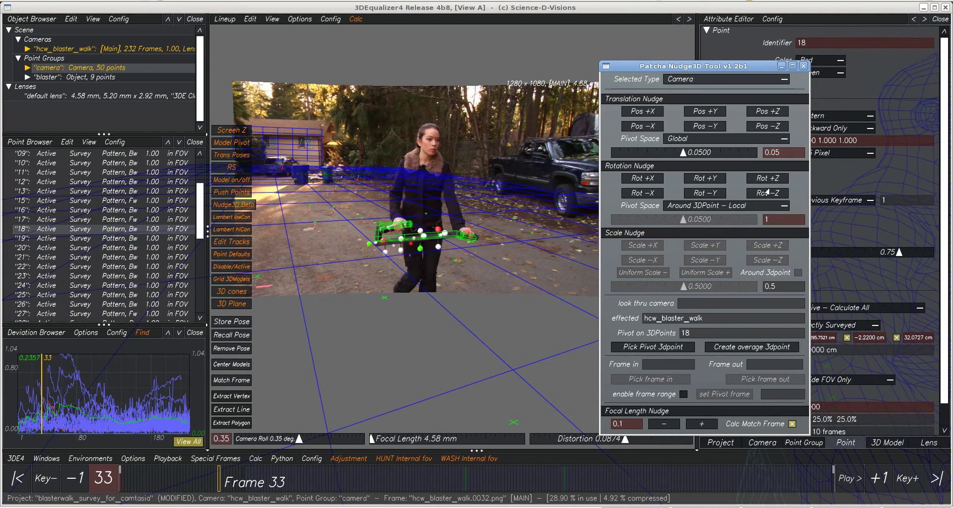
click(766, 193)
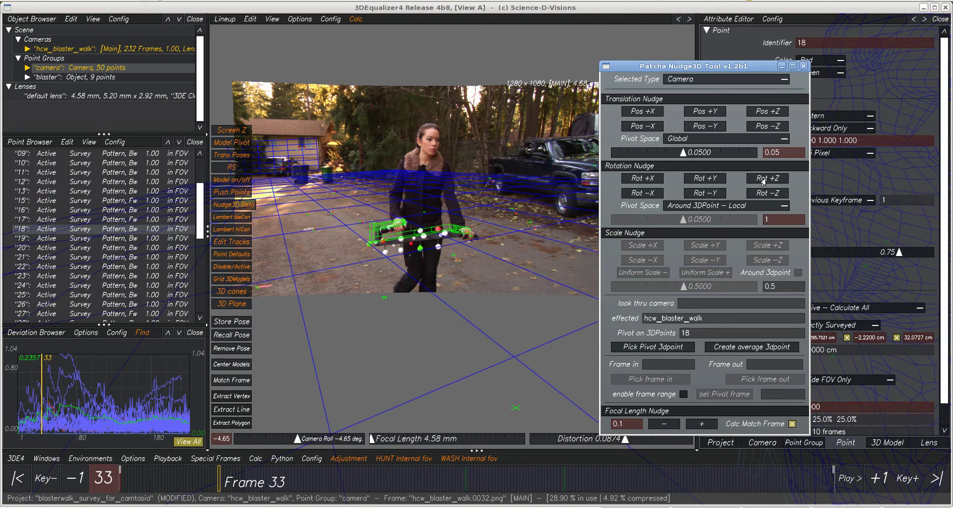
click(763, 180)
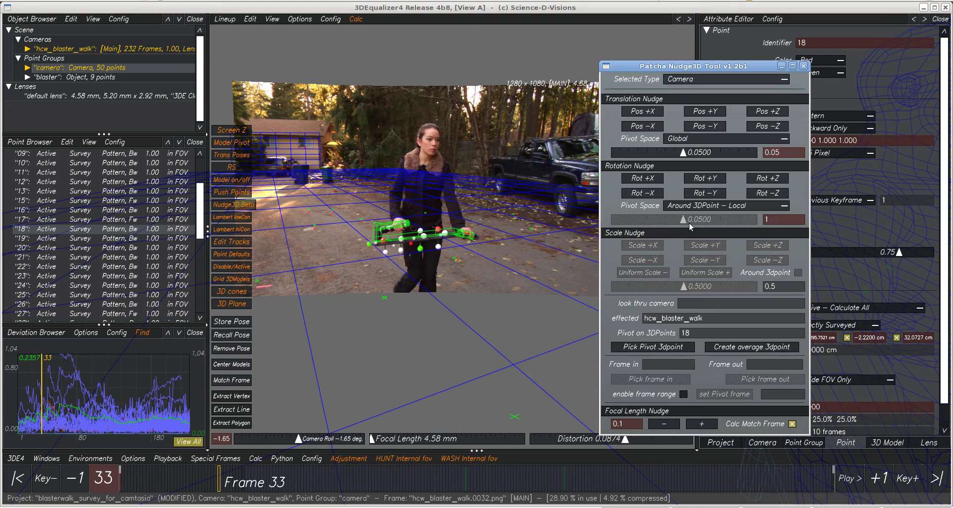
click(694, 207)
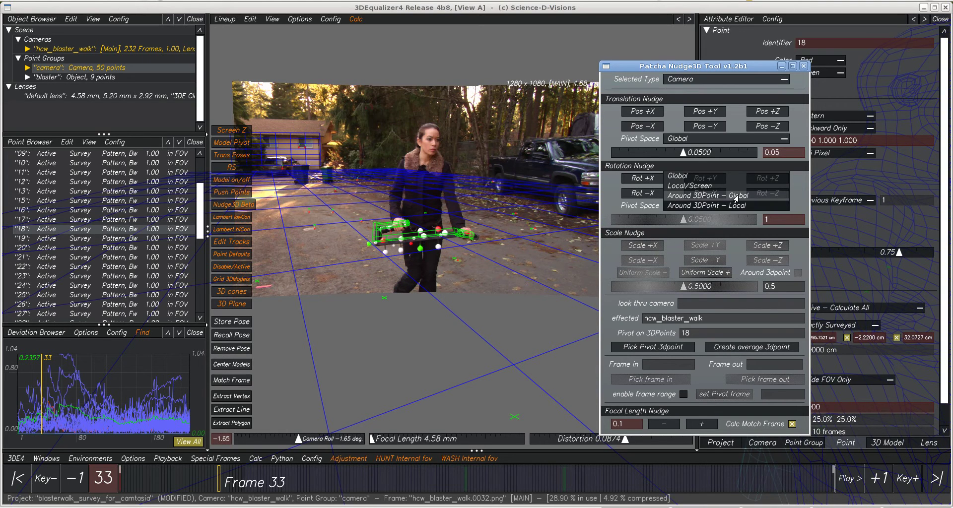
click(736, 220)
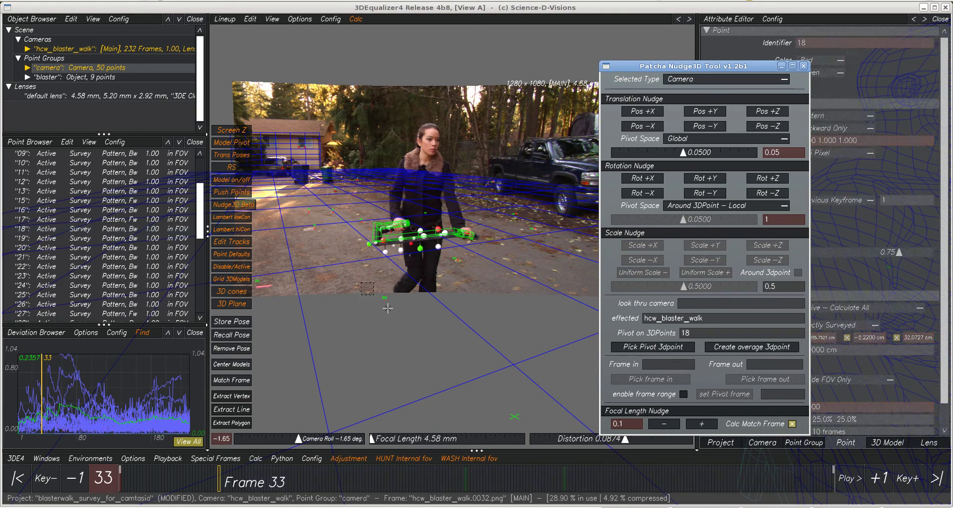
Set point 18's Survey Type to Lineup Only Surveyed
click(71, 19)
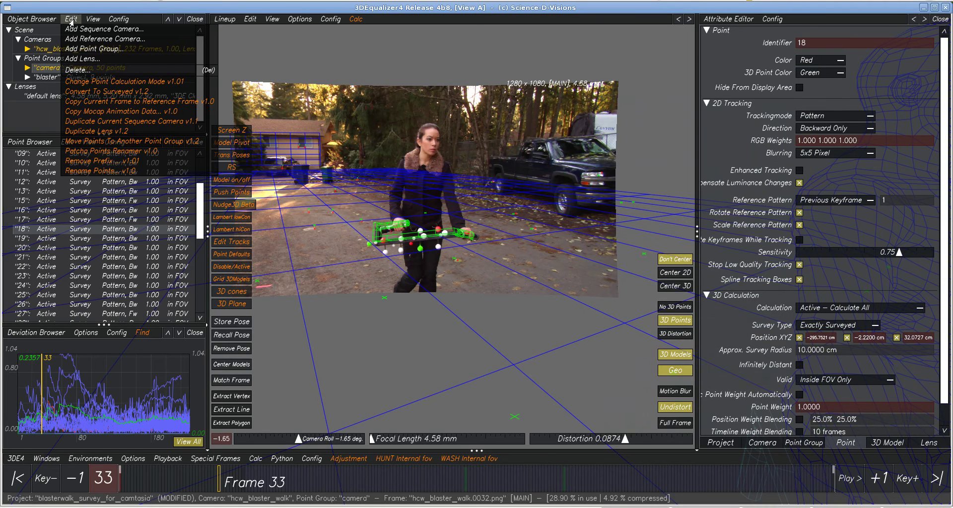
click(62, 228)
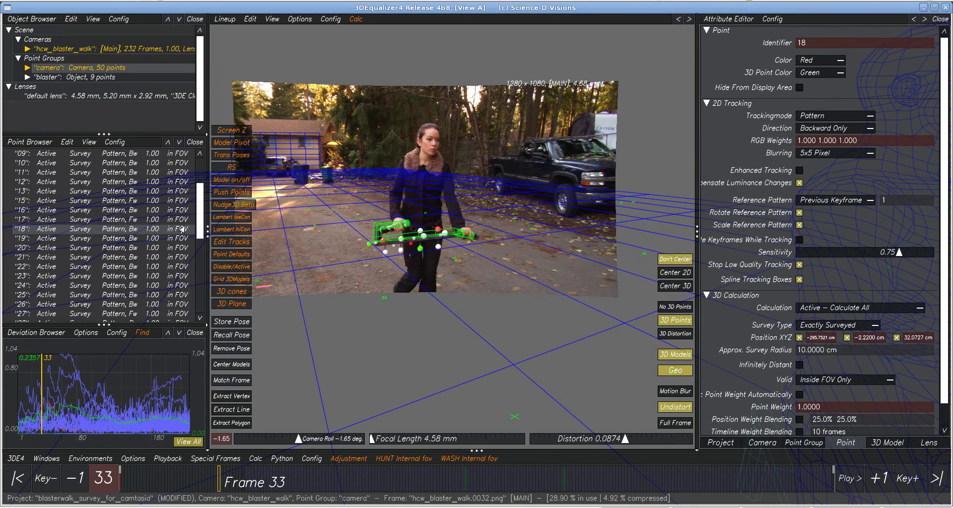
click(834, 330)
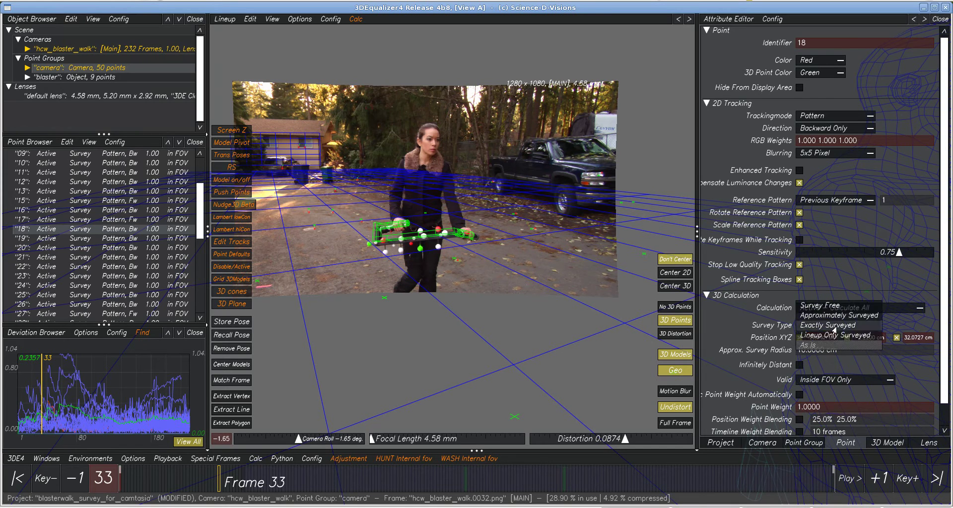
click(834, 344)
Nudge the focal length up 0.1 mm, then down three times to 4.18 mm
click(298, 20)
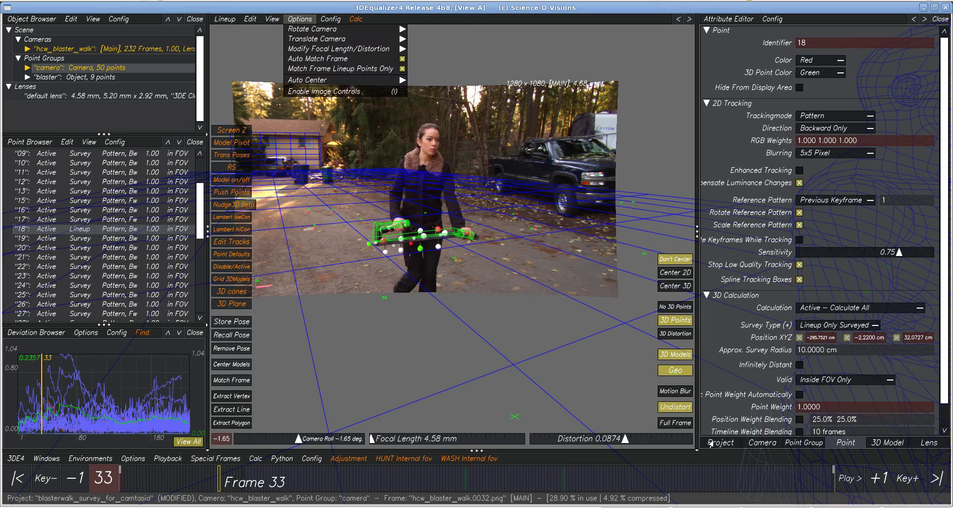
click(725, 507)
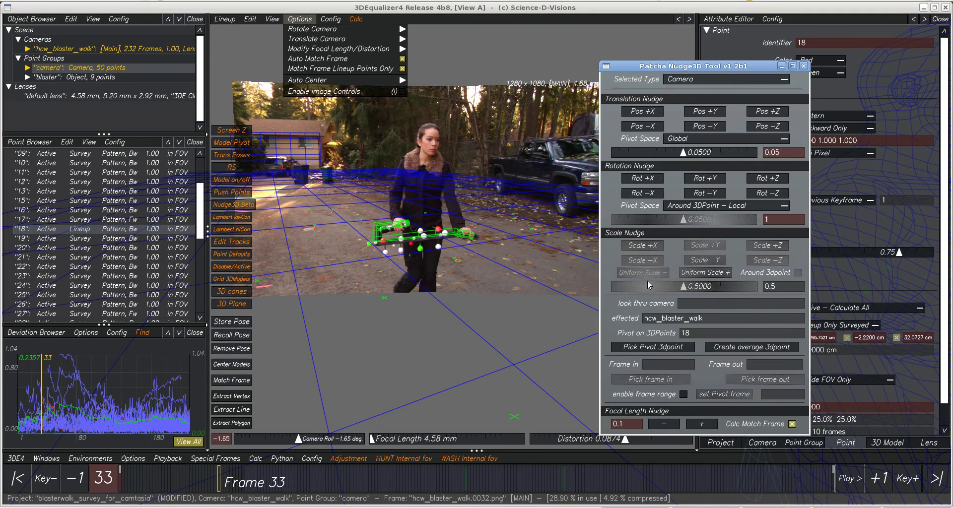
click(696, 425)
click(670, 427)
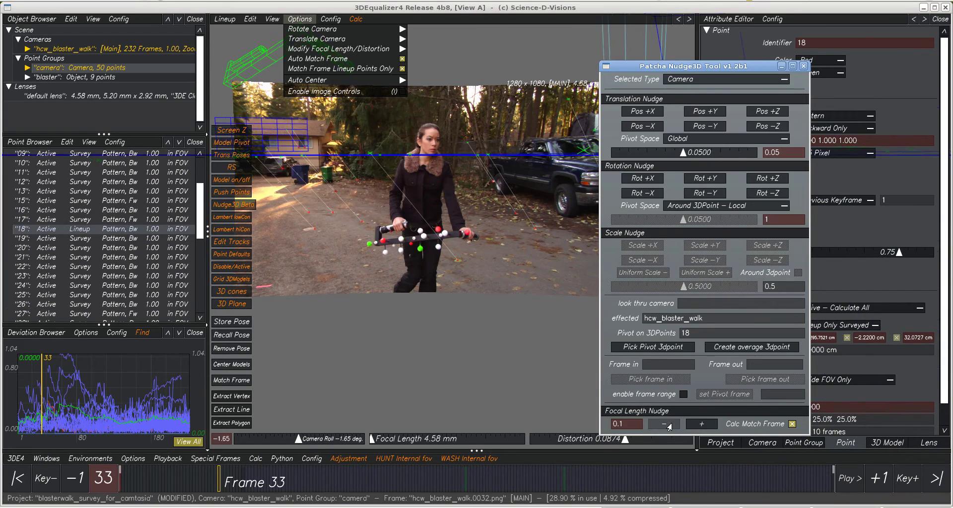
click(670, 427)
click(670, 427)
click(670, 427)
click(670, 427)
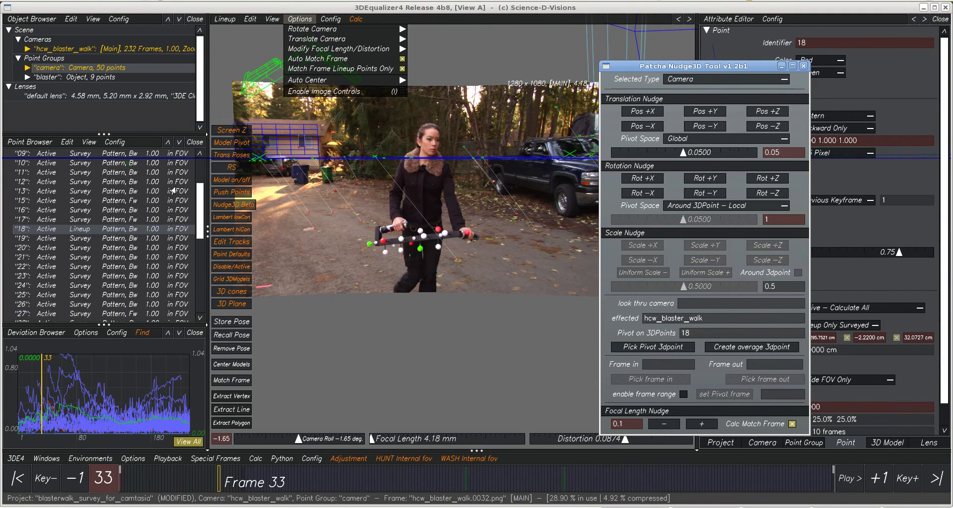
Reload the test shot with 3DE4 > Load test shot v1.0
click(431, 322)
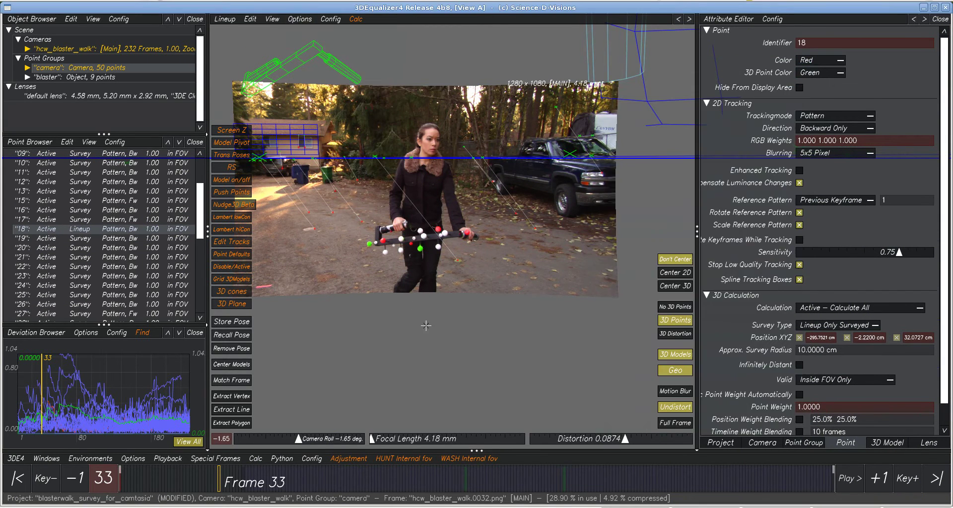
click(16, 459)
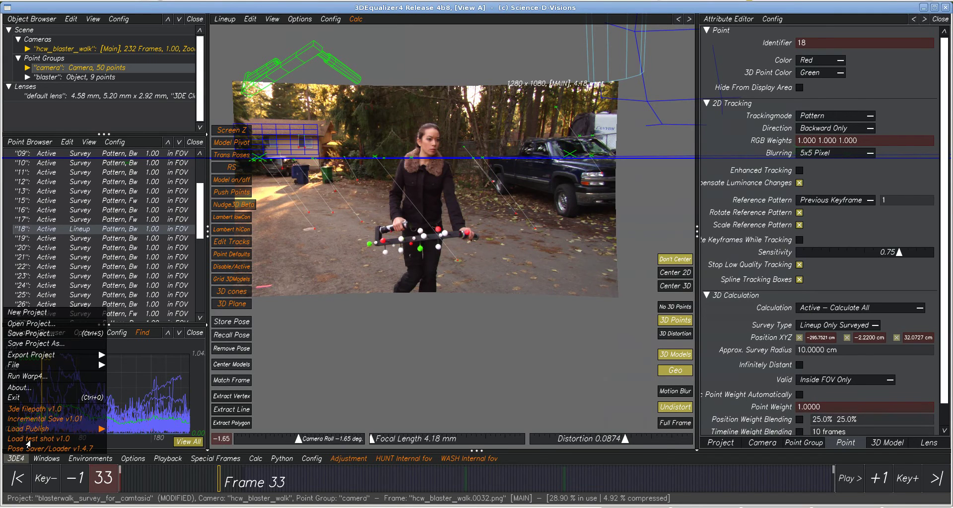
click(48, 442)
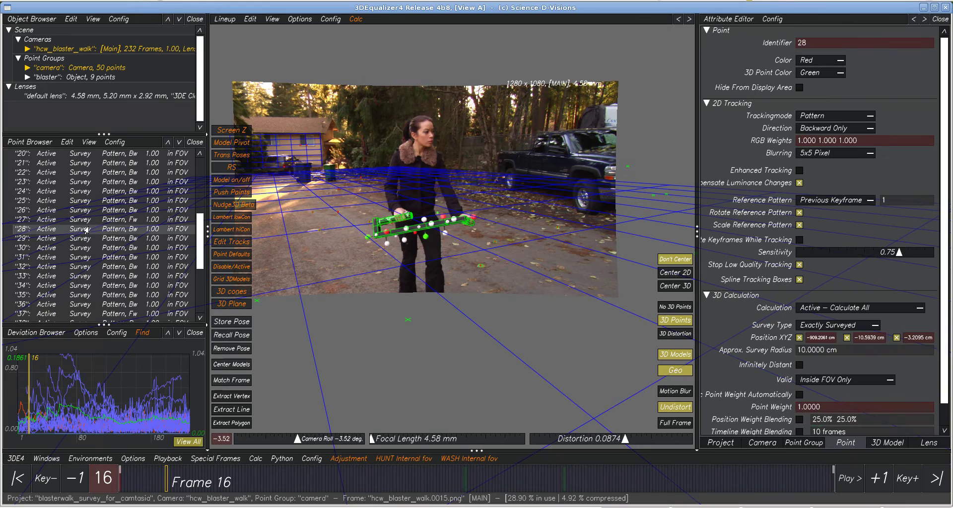
Make point 28 Lineup Only Surveyed and reopen Nudge3D set to Always on Top
click(835, 327)
click(834, 346)
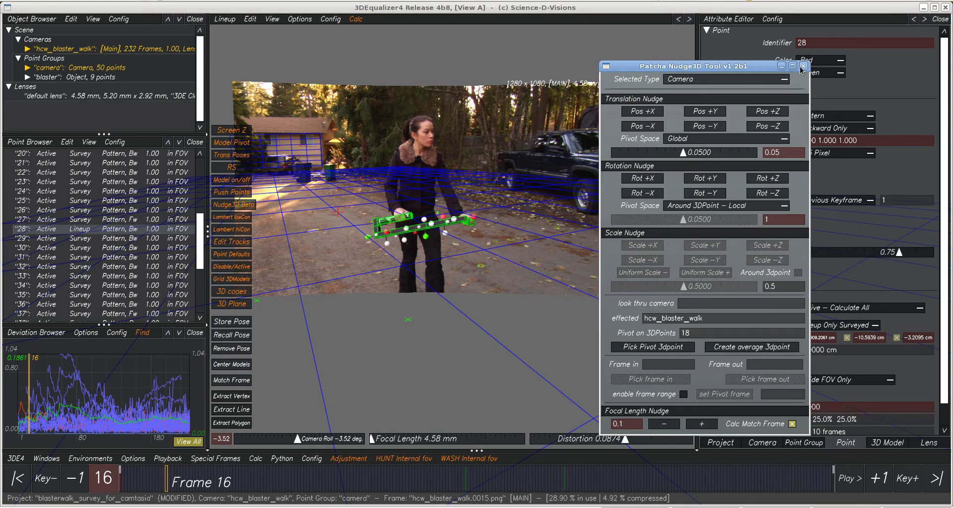
click(804, 66)
click(233, 205)
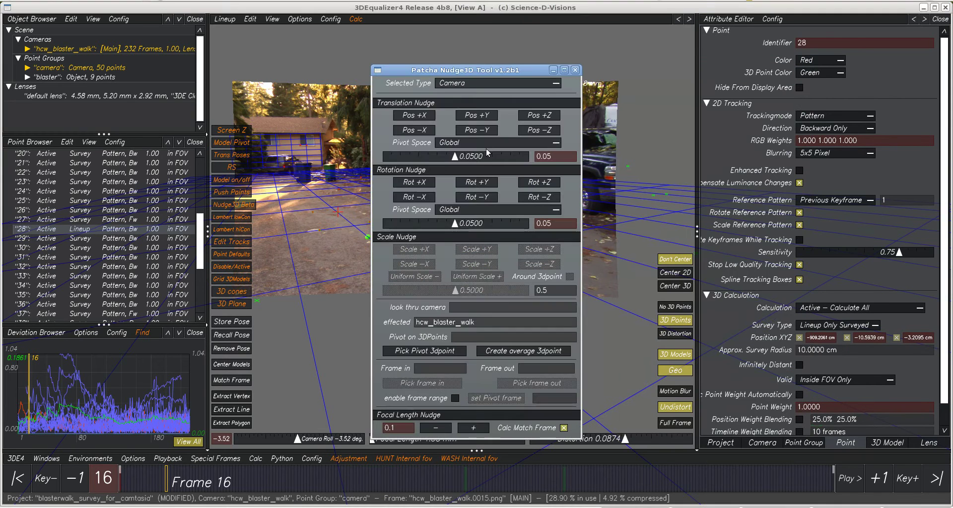
click(378, 70)
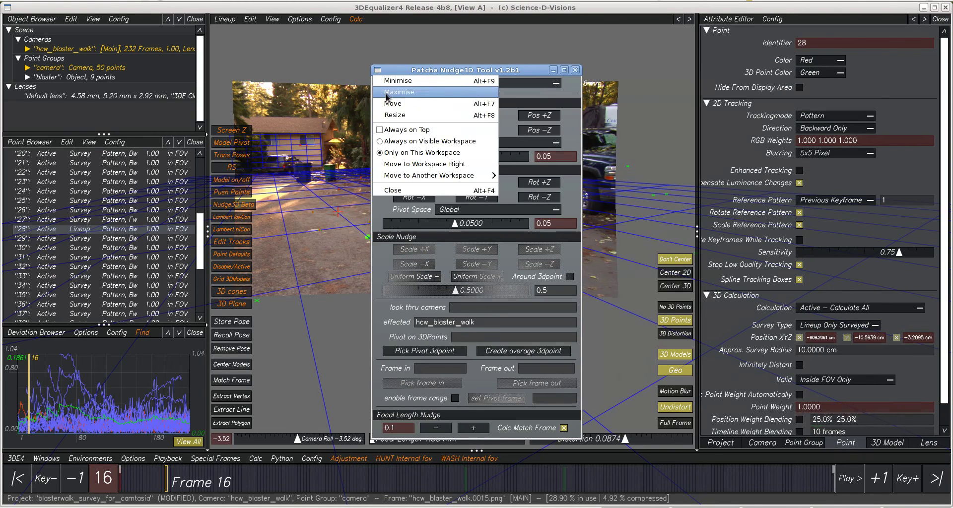
click(395, 131)
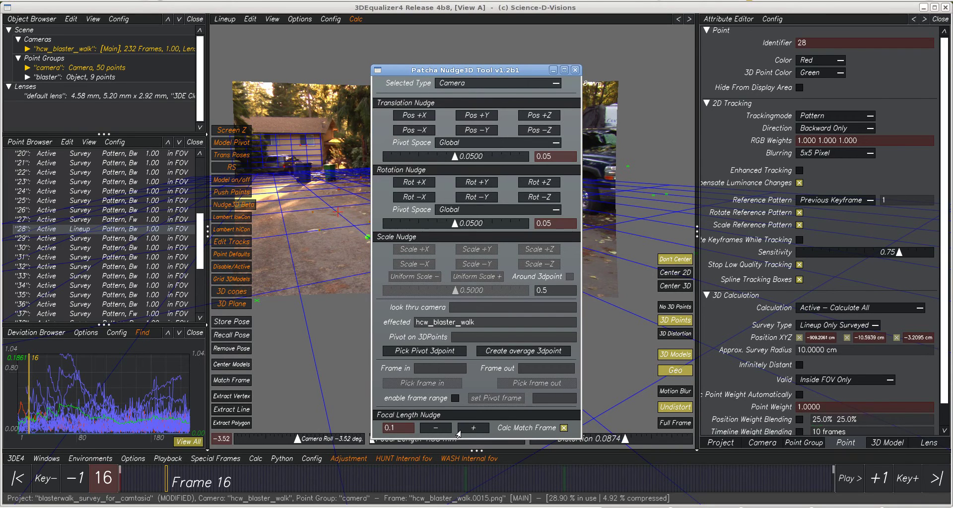
Nudge the focal length up and down in 0.1 mm steps, with the tool moved clear of the woman
click(473, 428)
click(474, 428)
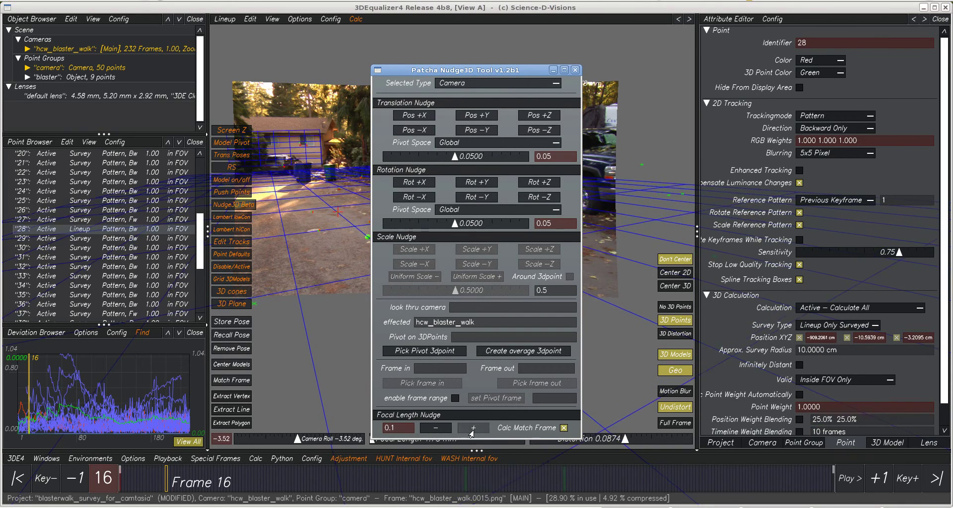
click(436, 428)
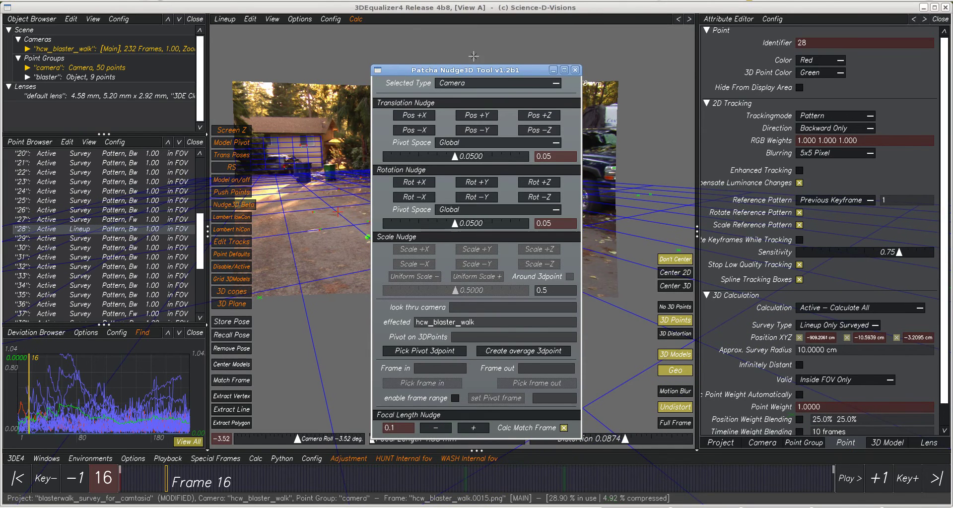
drag(475, 70, 610, 83)
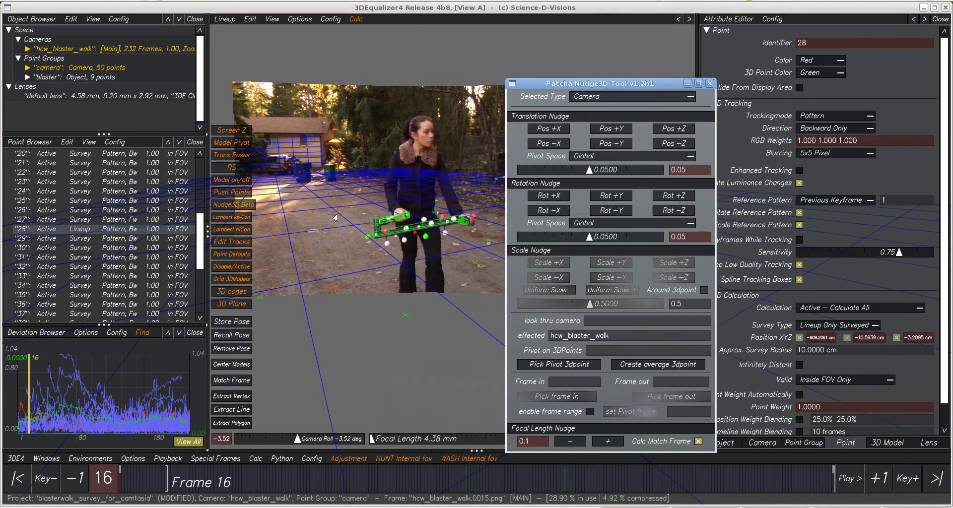
click(571, 441)
click(571, 442)
click(571, 442)
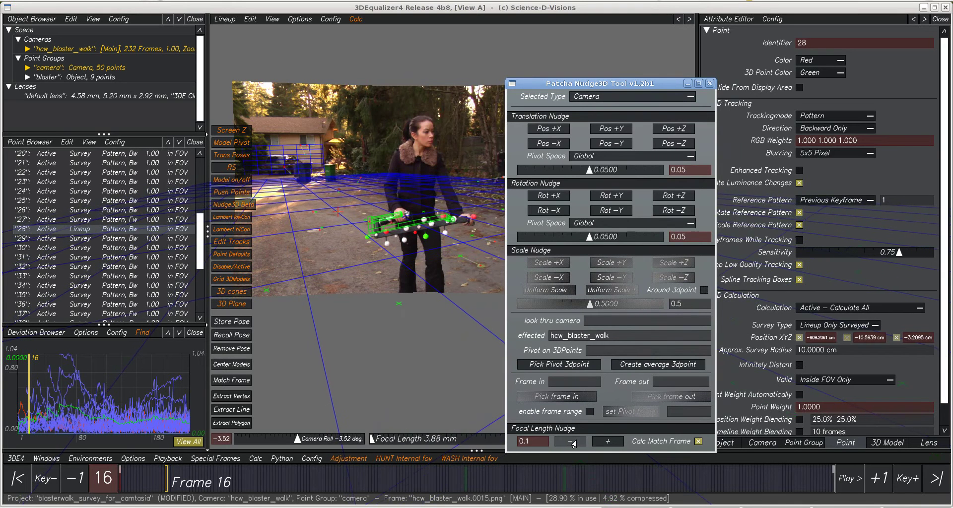
click(604, 444)
click(604, 443)
click(604, 444)
click(604, 443)
click(603, 443)
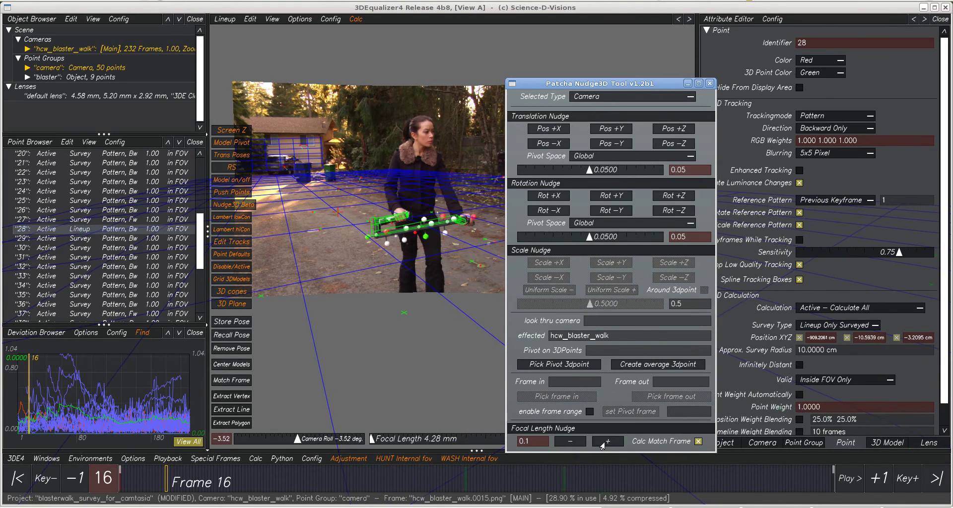
click(604, 443)
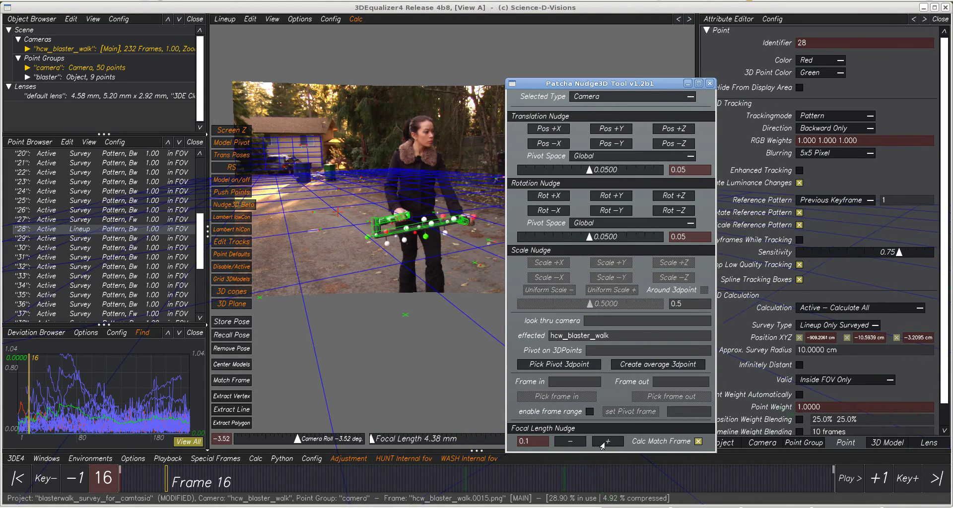
Switch the nudged type to the object point group with a translation step of 1
click(594, 100)
click(594, 107)
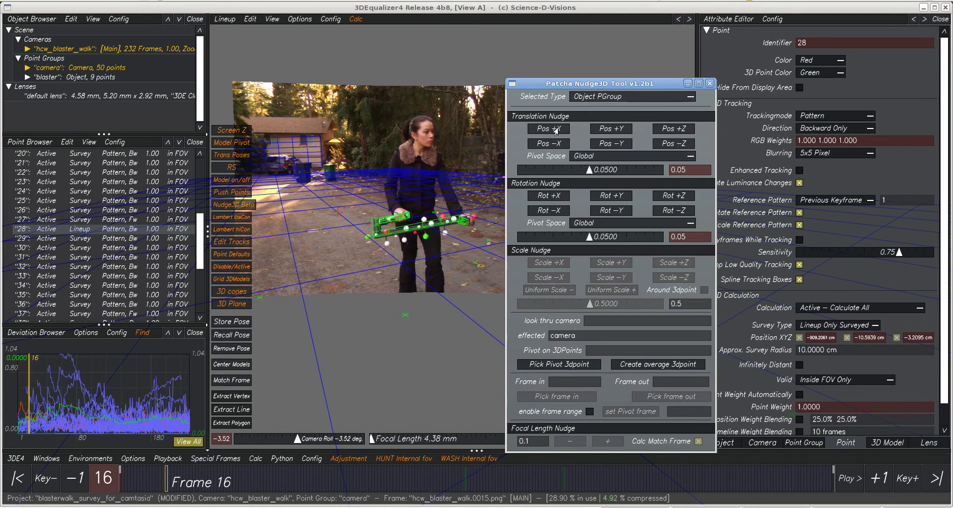
double_click(691, 169)
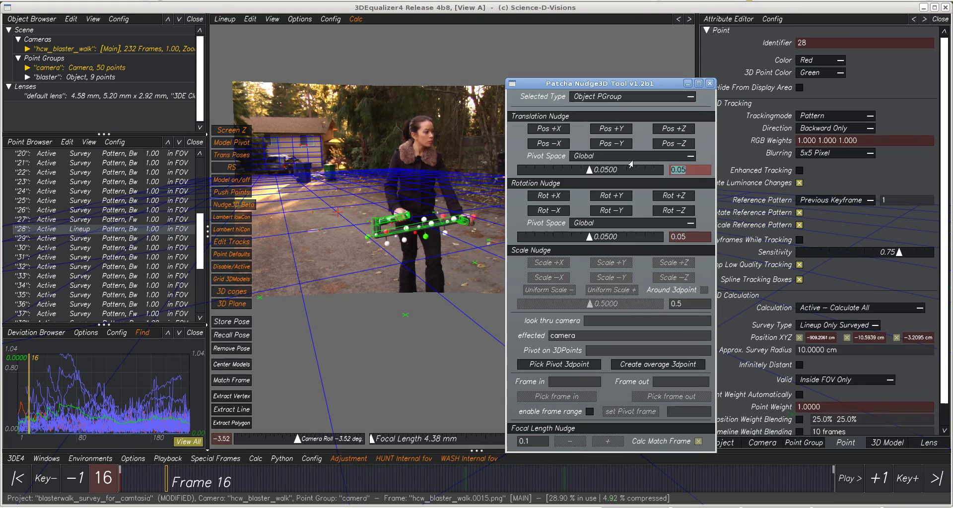
text(1)
key(Return)
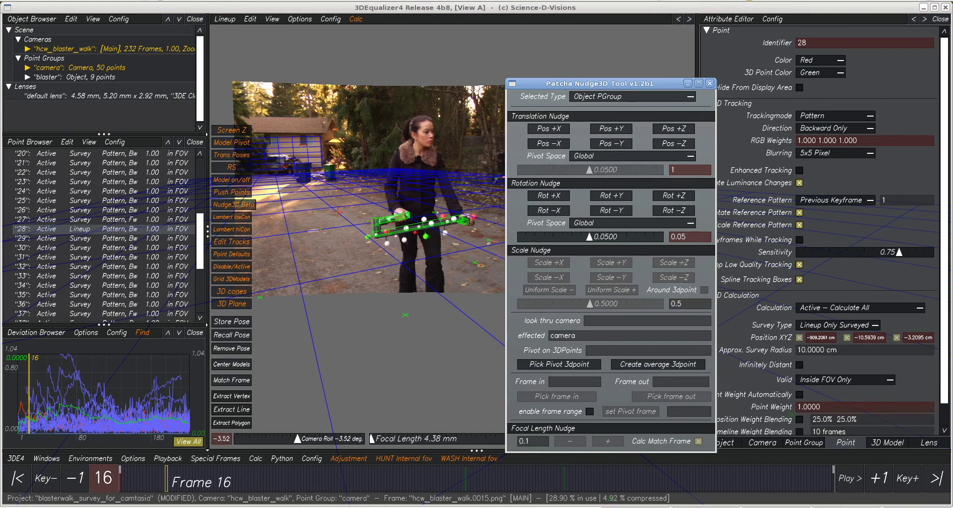
Dismiss the missing point-group warning and select the blaster point group as the nudge target
click(549, 129)
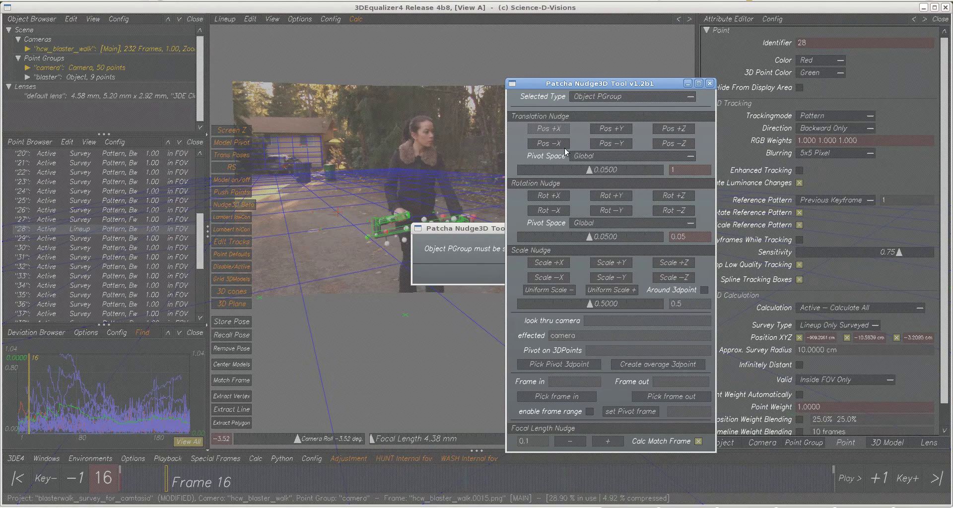
drag(466, 228, 380, 187)
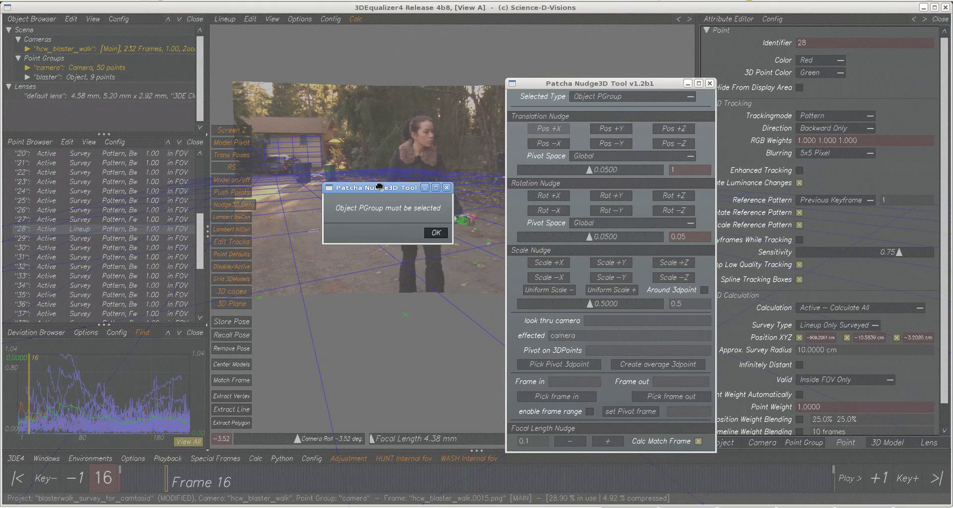
click(436, 233)
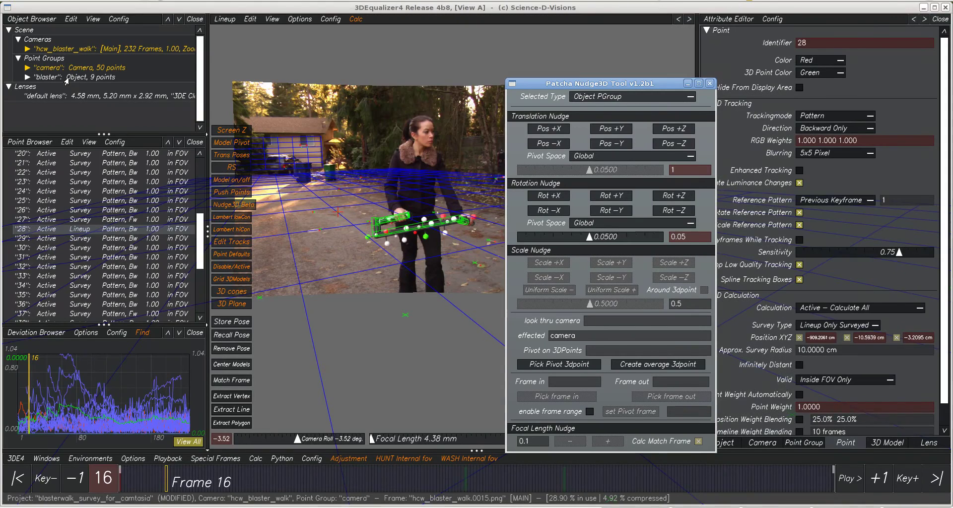
click(67, 79)
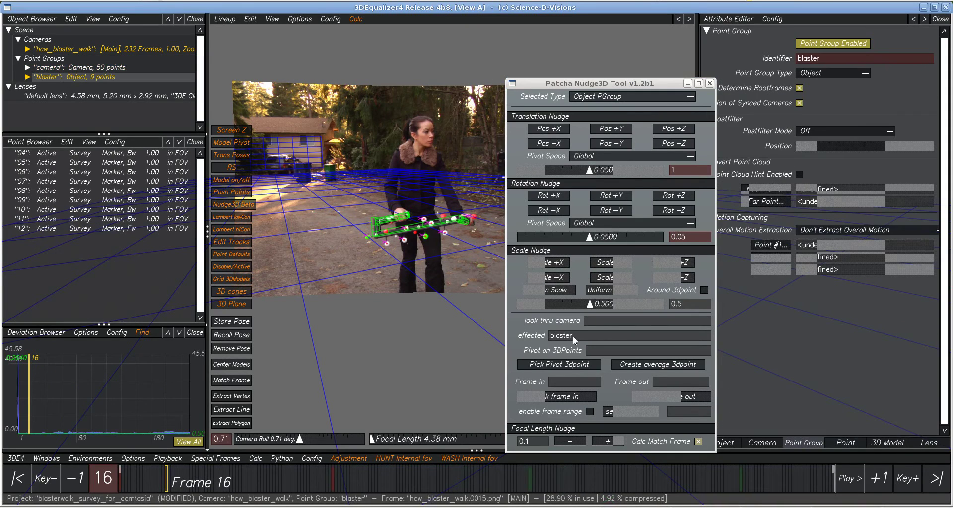
Nudge the blaster model twice along +X and five times along −X
click(555, 130)
click(555, 130)
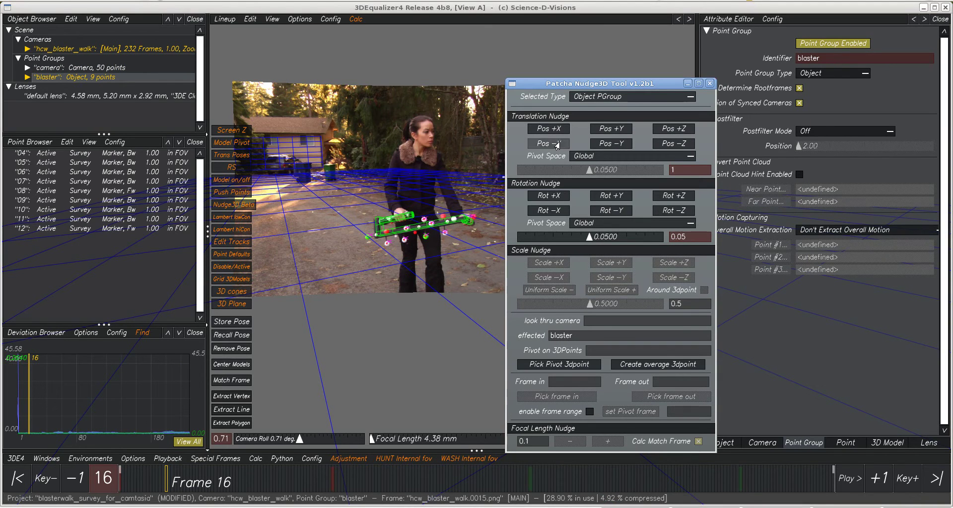
click(557, 144)
click(558, 145)
click(559, 145)
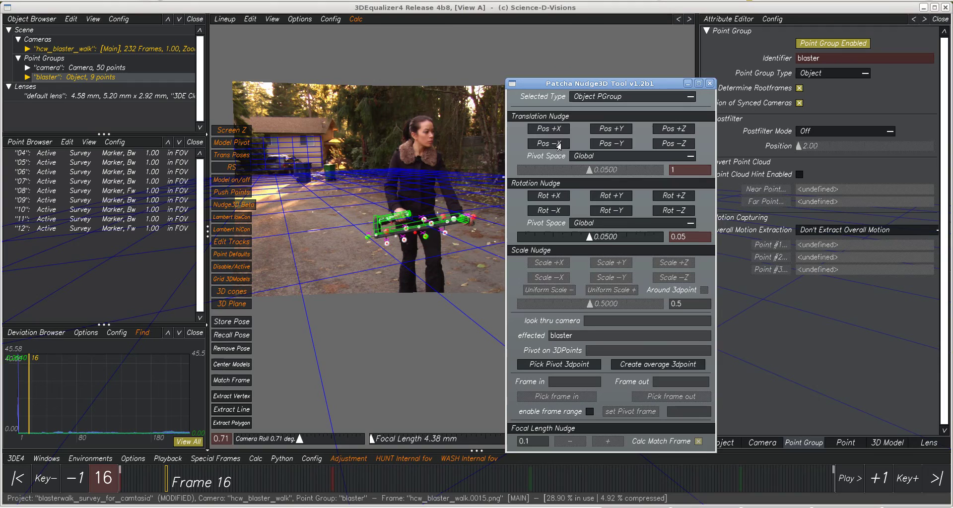
click(559, 146)
click(559, 145)
Switch translation pivot space to Screen, clear the 0.1 maximum warning, and enter a 0.05 step
click(589, 156)
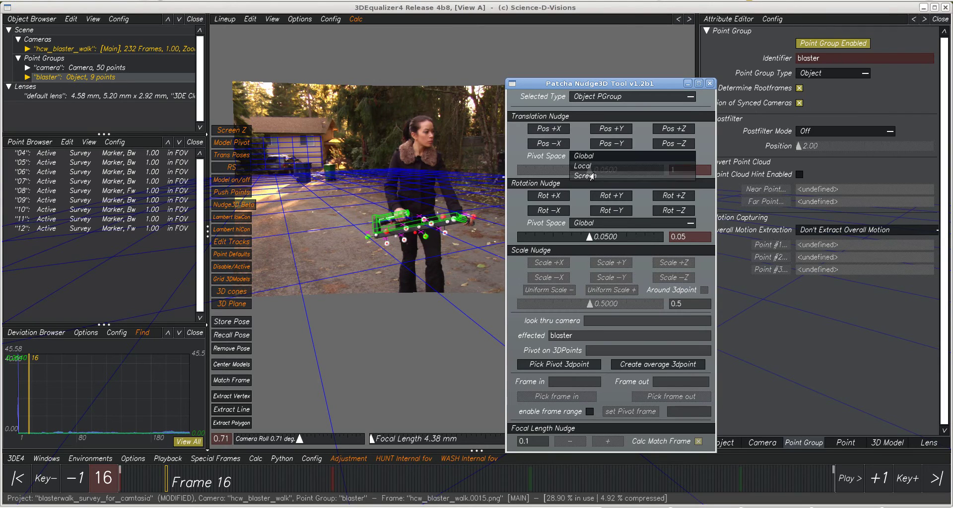
click(586, 176)
click(616, 131)
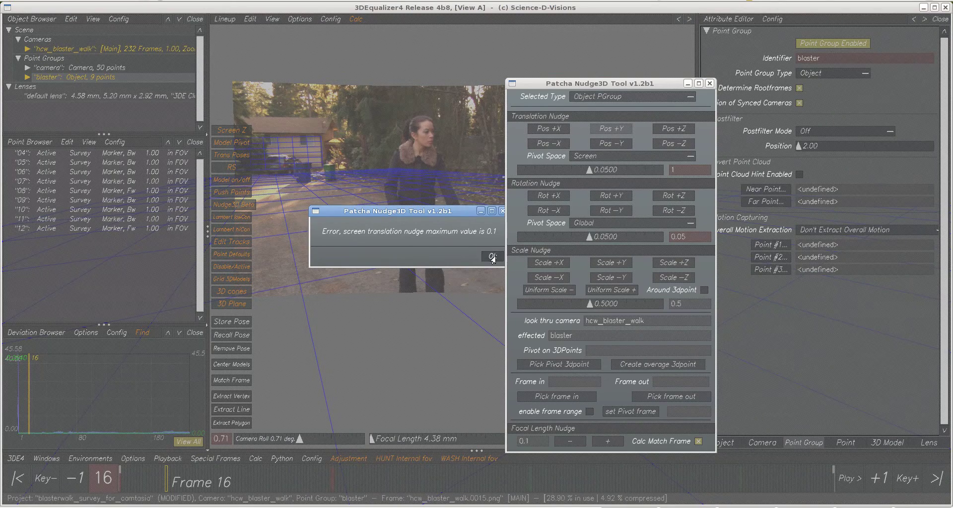
click(492, 257)
click(685, 169)
text(0.05)
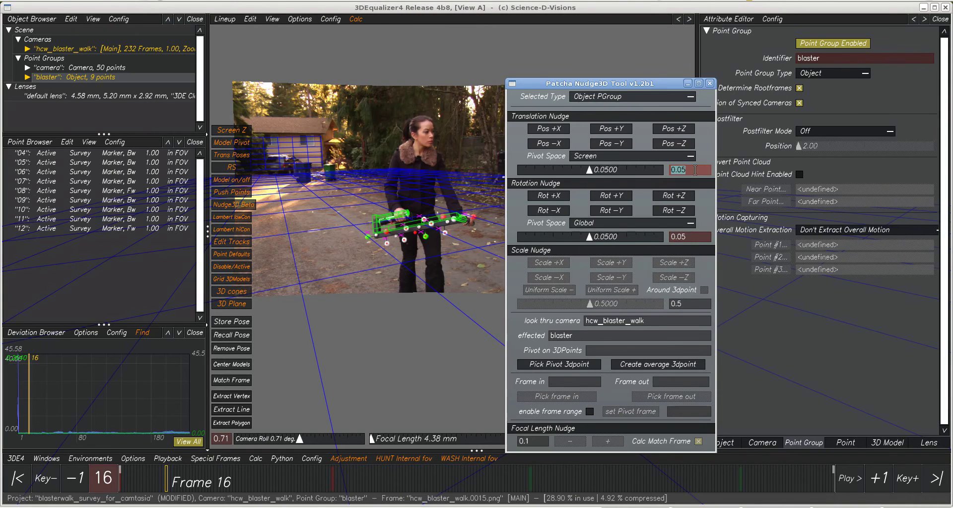
With a 0.05 step, nudge the blaster model back and forth along Z
text(.05)
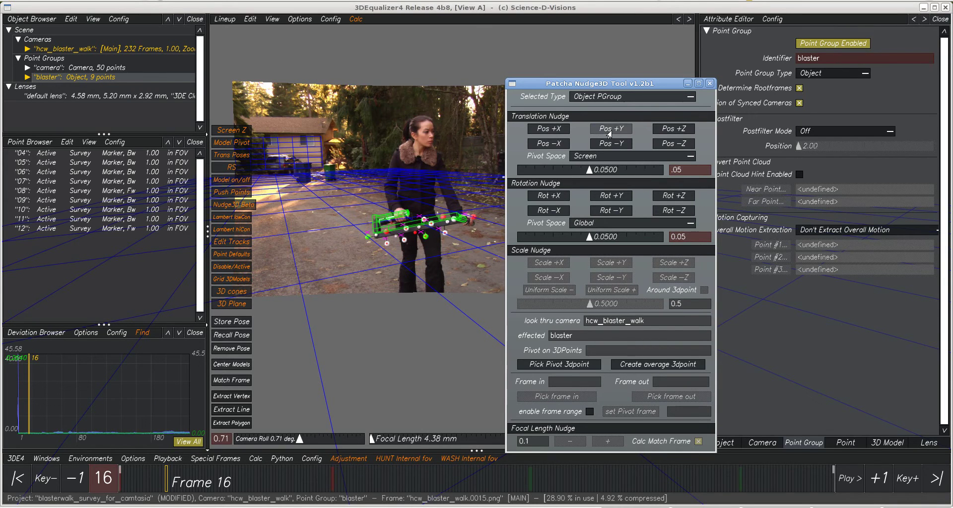
click(680, 129)
click(681, 129)
click(676, 144)
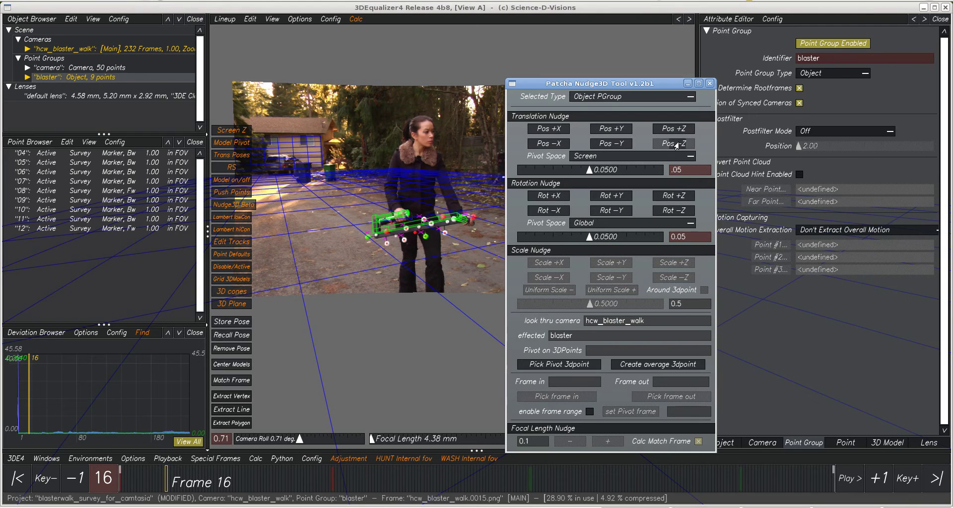
click(676, 144)
click(676, 144)
click(676, 130)
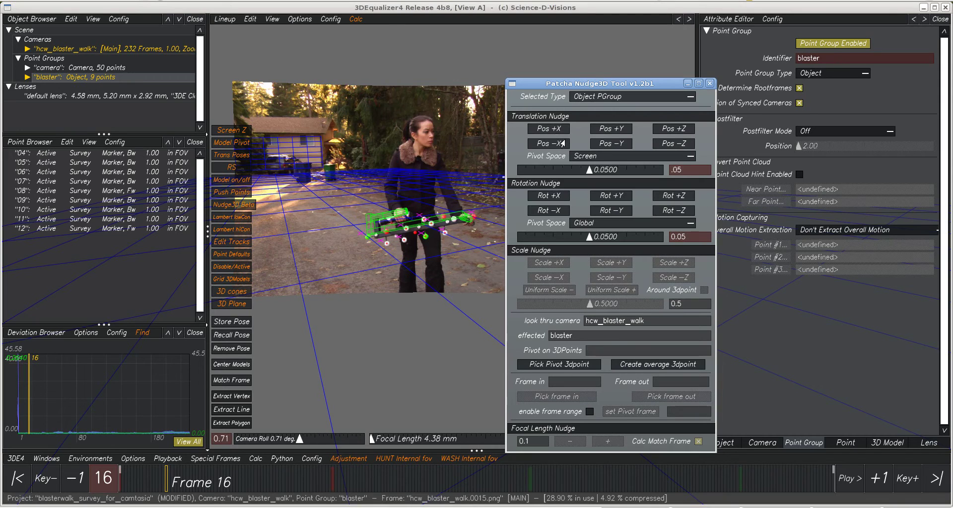
click(676, 130)
click(676, 131)
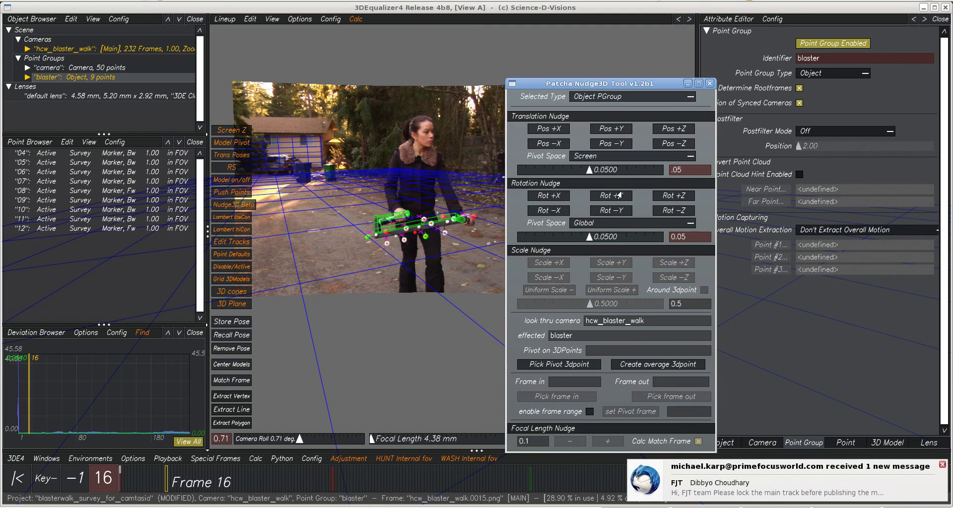
Rotate the blaster about Y, then set the rotation step to 1 and rotate it about Z, X and Y
click(616, 197)
click(616, 197)
click(616, 196)
click(617, 196)
click(616, 197)
click(616, 196)
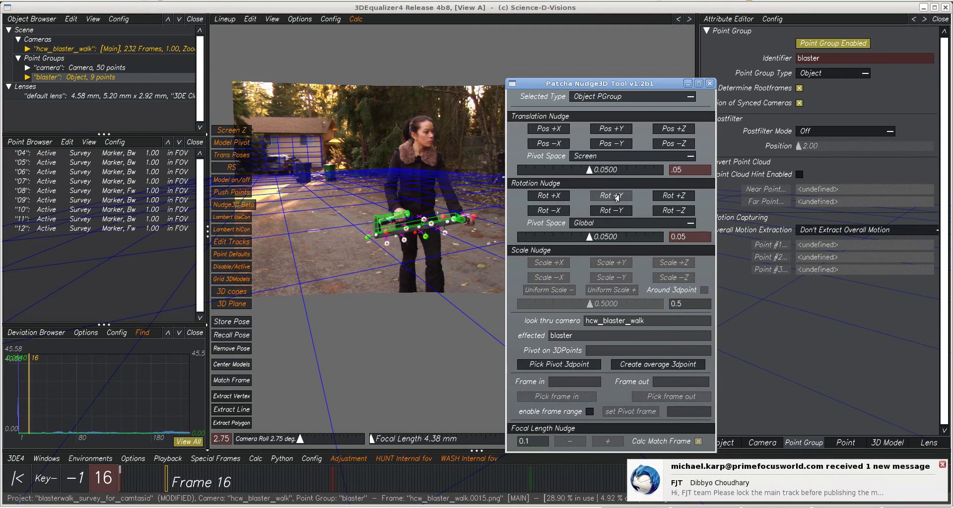
drag(689, 235, 660, 232)
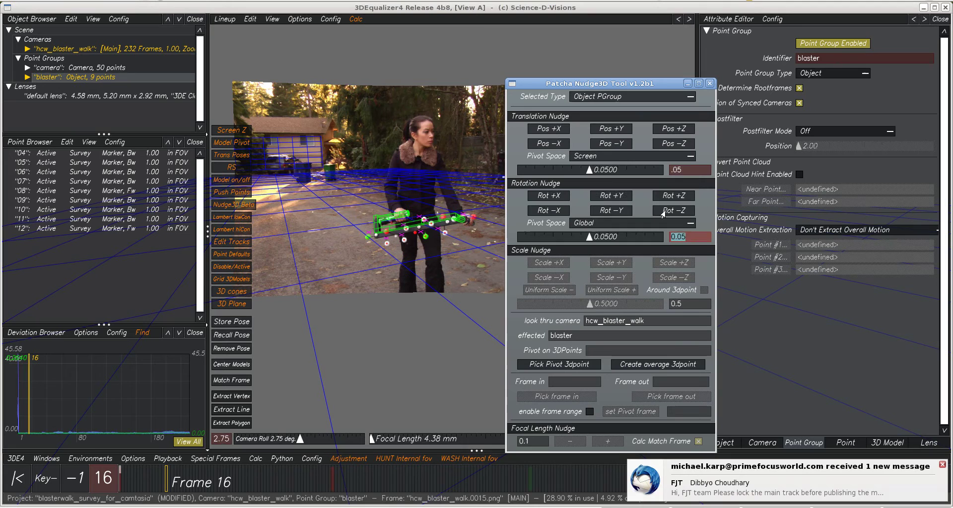
text(1)
click(679, 211)
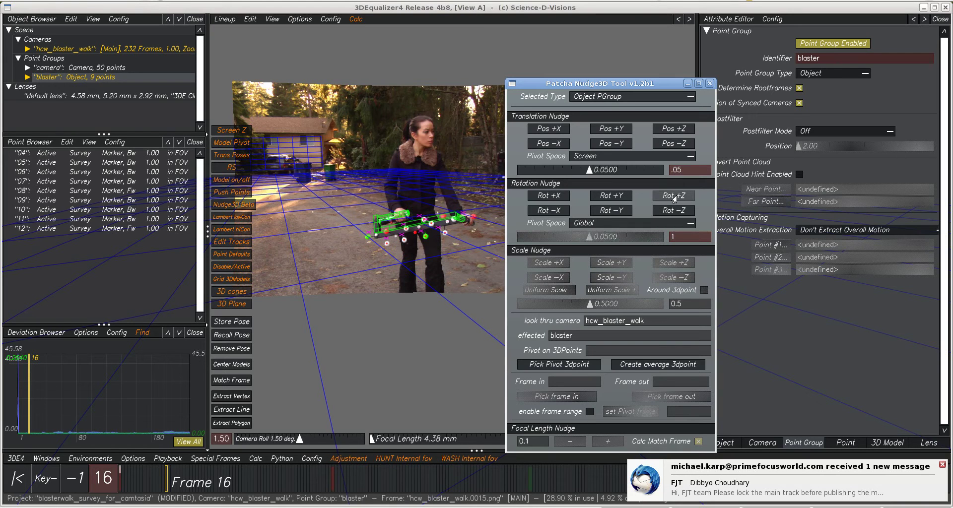
click(676, 212)
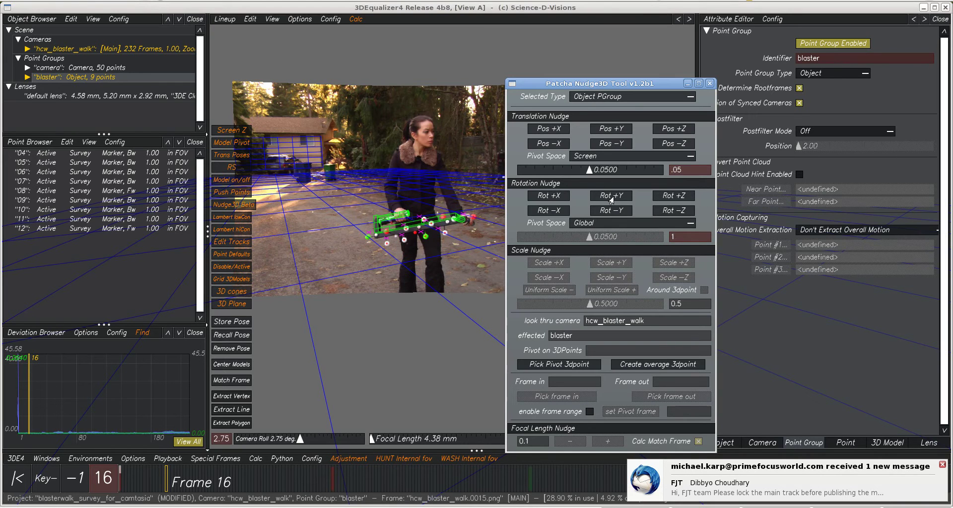
click(552, 196)
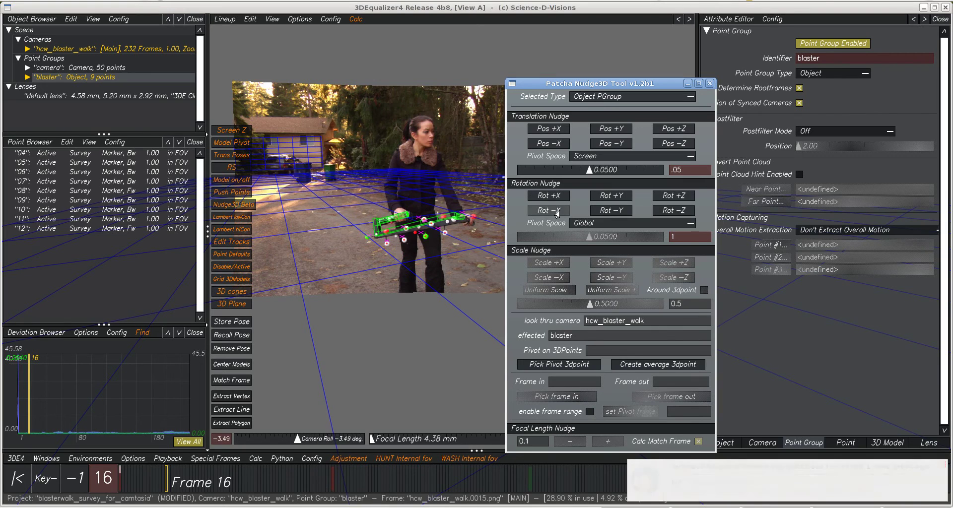
click(617, 198)
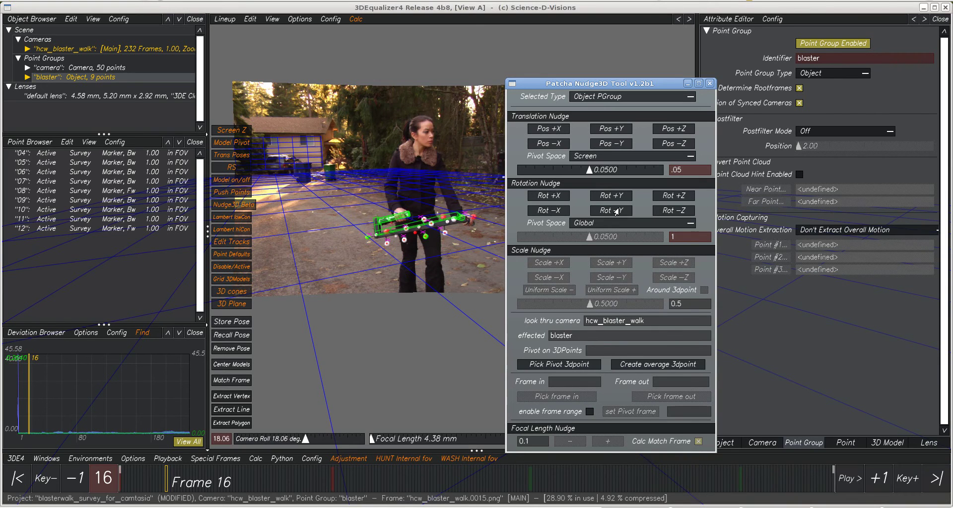
click(617, 213)
click(617, 212)
click(617, 212)
Set Rotation Pivot Space to Screen and rotate the blaster about Y and Z
click(597, 224)
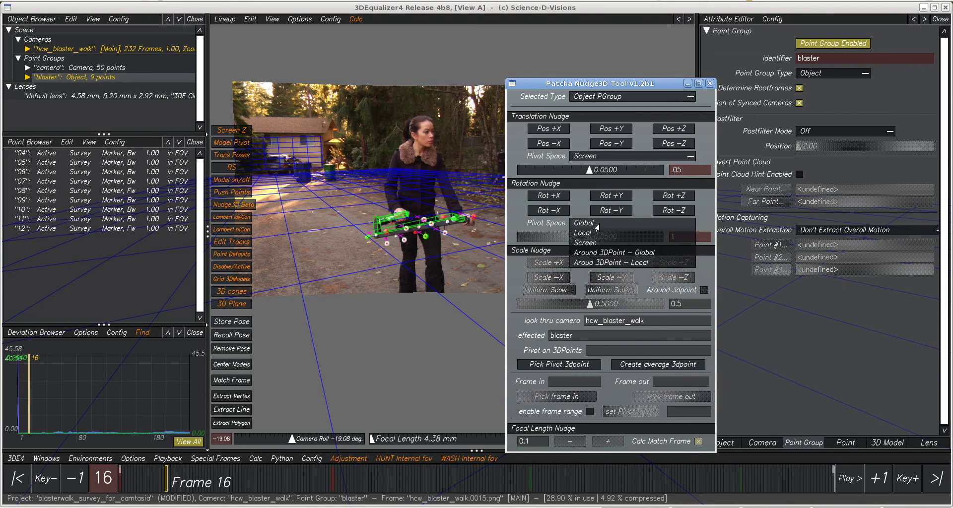
click(599, 244)
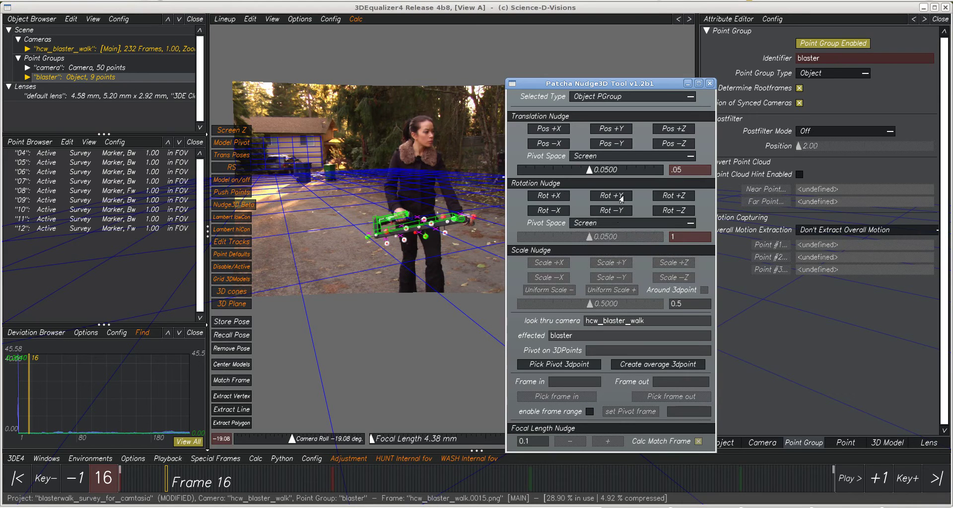
click(620, 198)
click(620, 198)
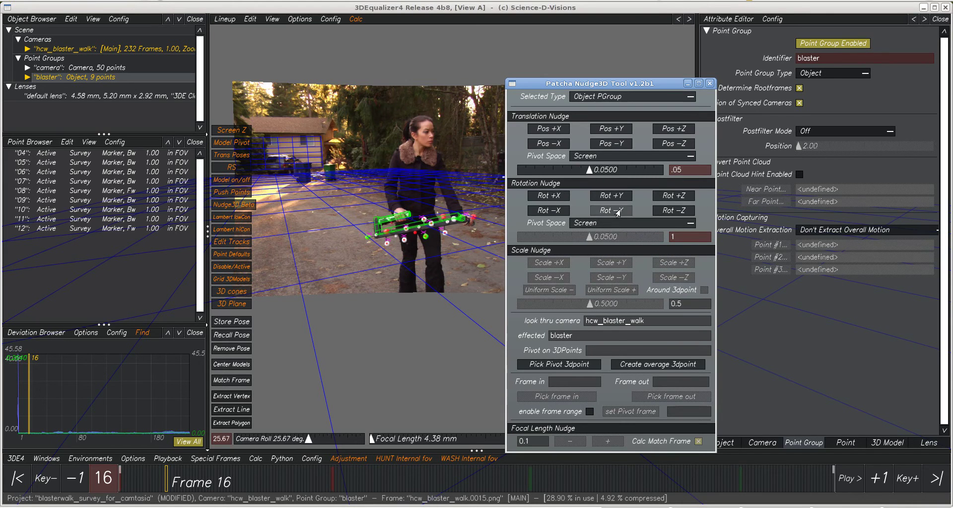
click(618, 213)
click(681, 199)
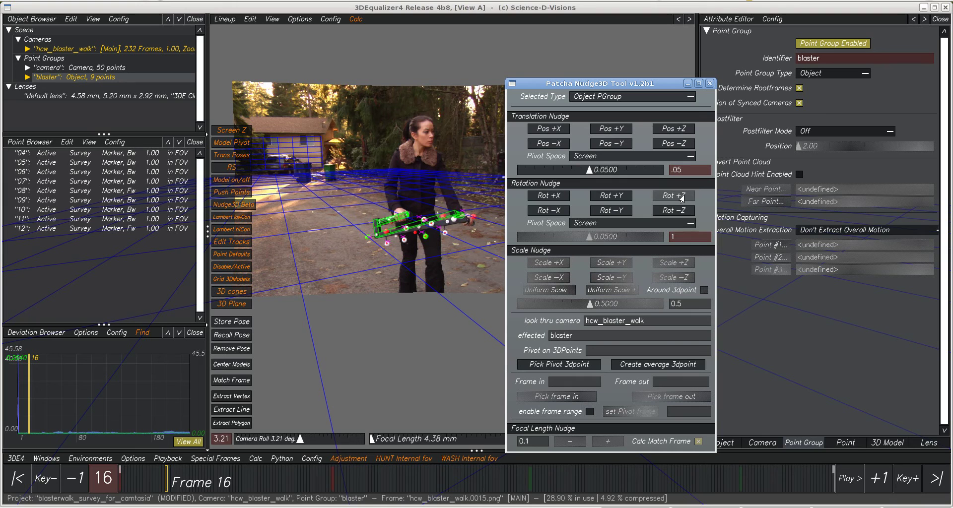
click(675, 212)
click(676, 213)
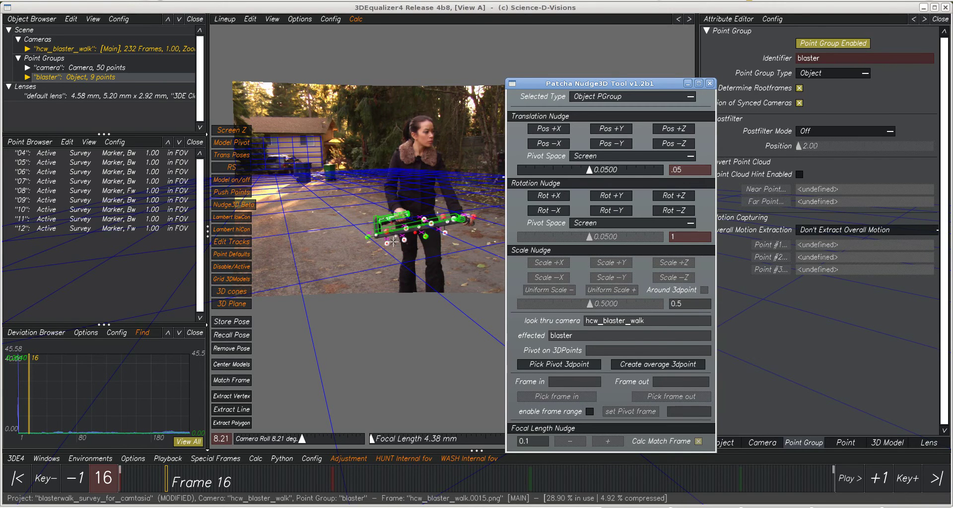
Make point 05 the rotation pivot and rotate the blaster about it and back
right_drag(396, 244, 432, 328)
click(359, 244)
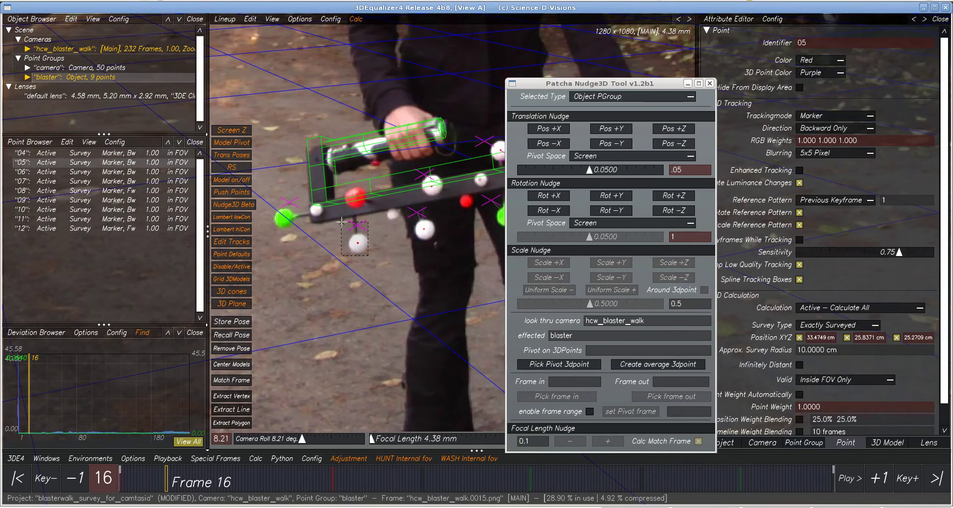
click(559, 364)
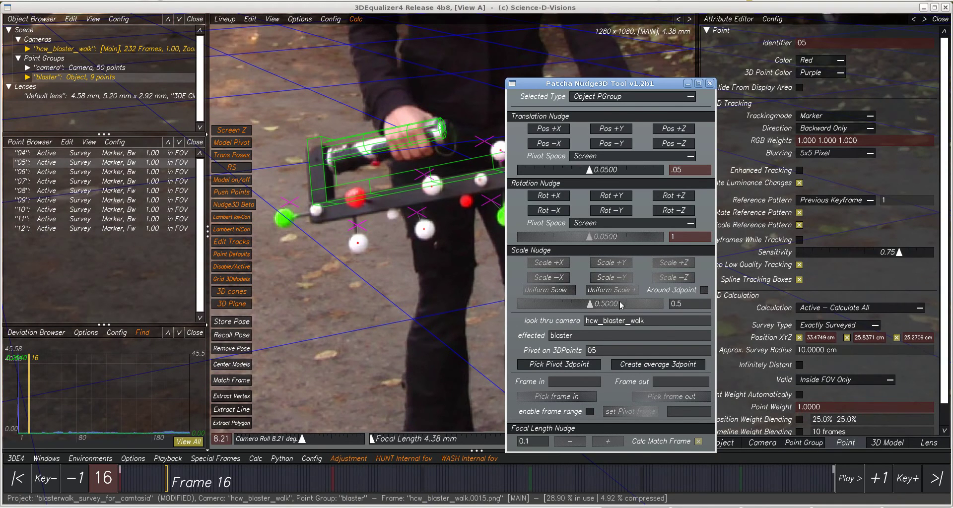
click(688, 199)
click(688, 199)
click(689, 199)
click(688, 199)
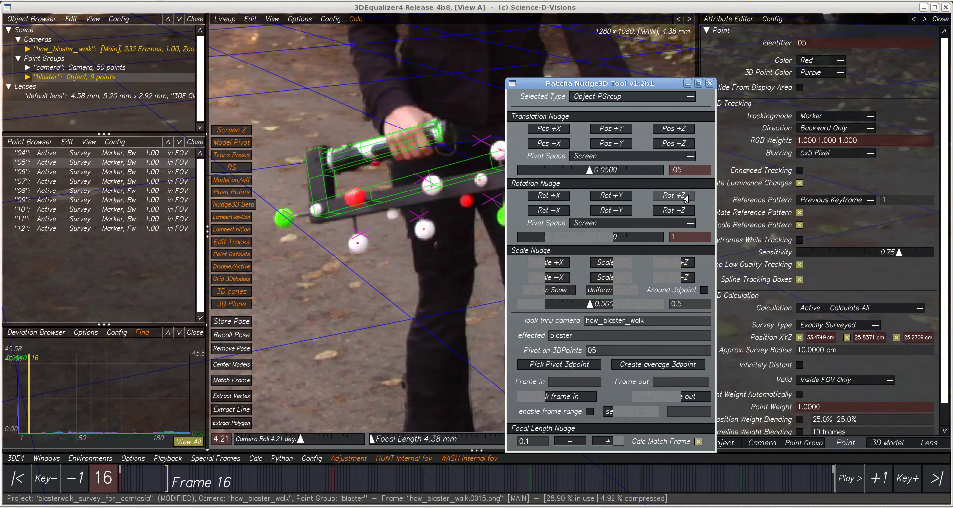
click(688, 200)
click(686, 212)
click(686, 212)
click(686, 212)
click(686, 212)
click(685, 212)
click(686, 212)
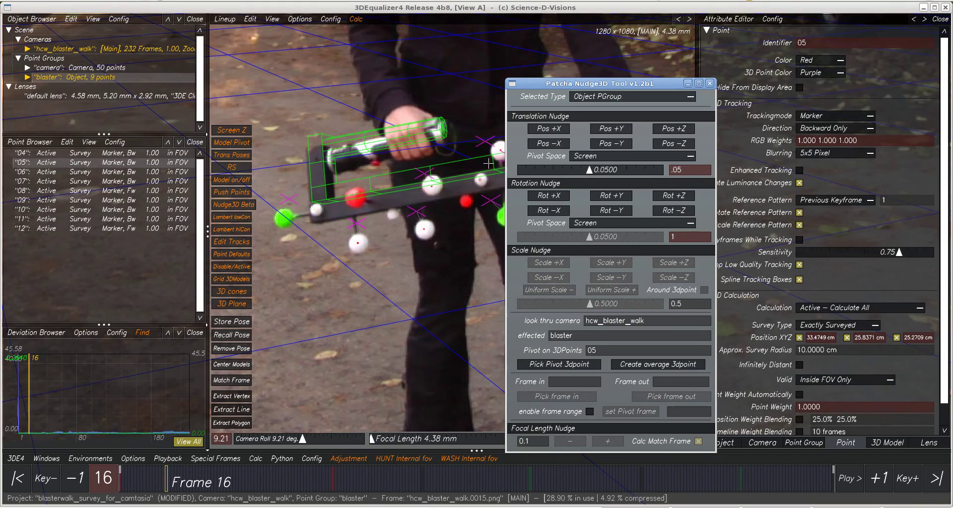
Select point 10, recalculate with Alt+C, and roll the blaster around Z
click(432, 193)
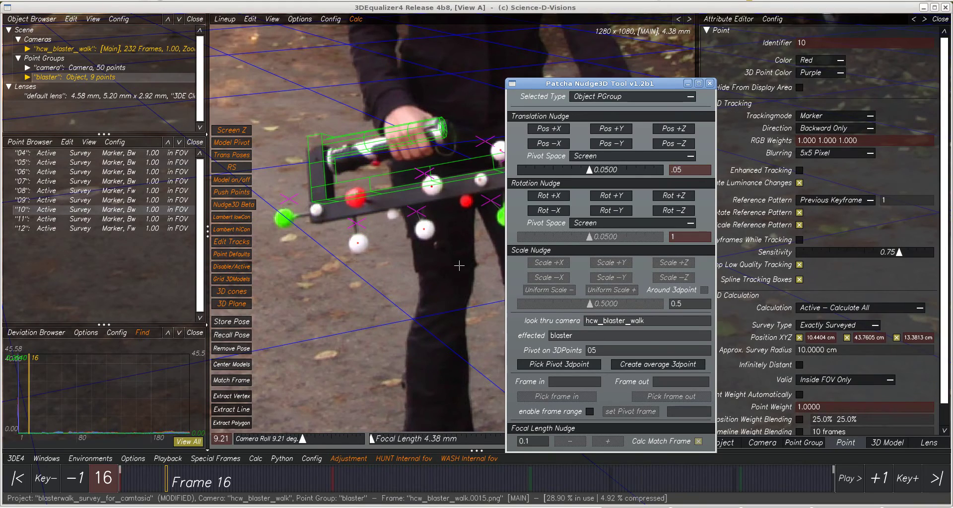
key(alt+c)
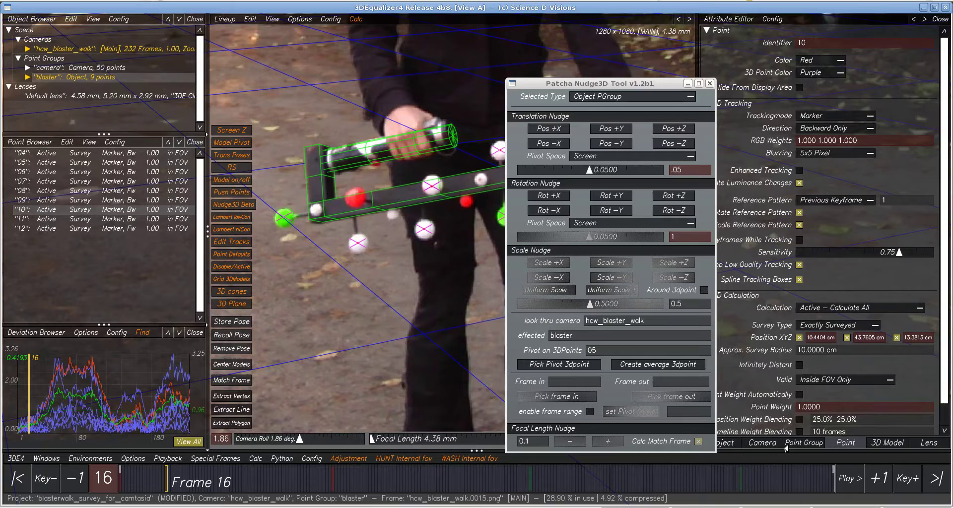
click(675, 197)
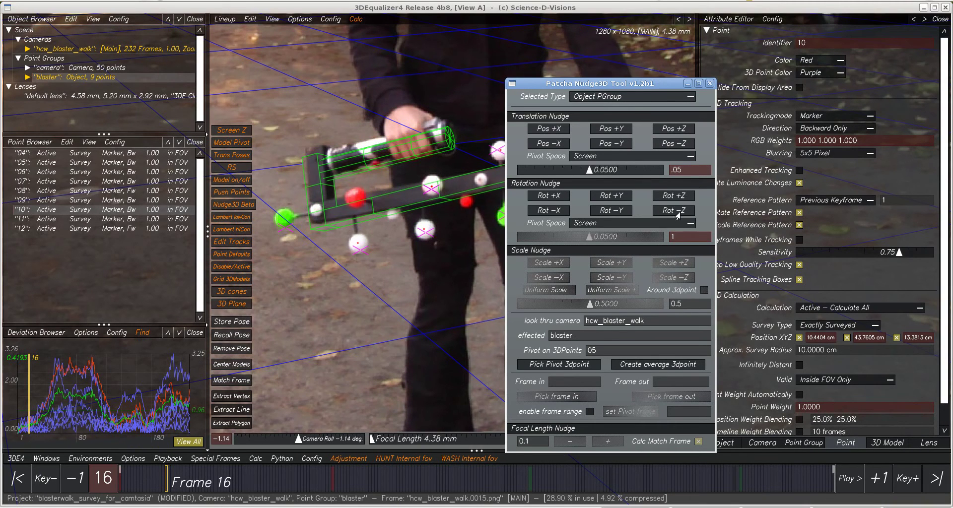
click(675, 210)
click(675, 211)
click(675, 211)
click(675, 211)
click(675, 211)
click(675, 211)
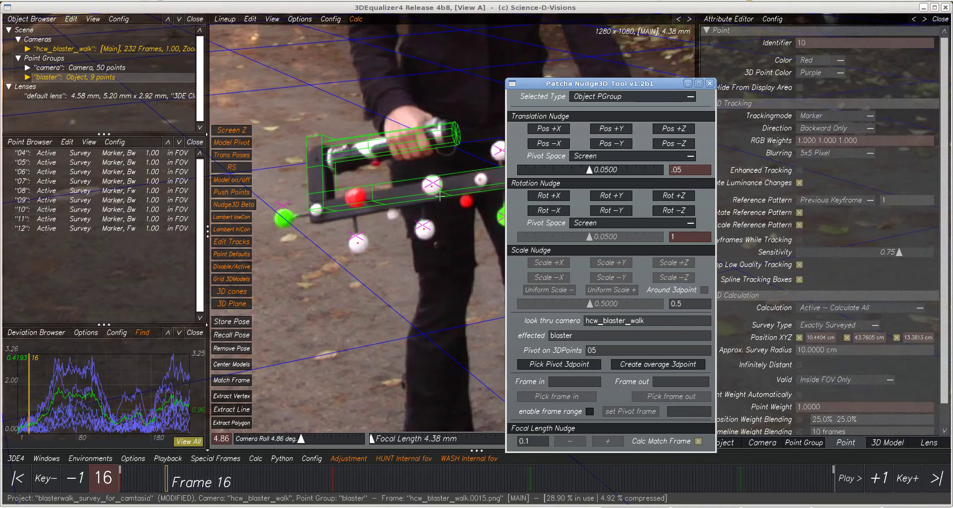
Set point 10 as the blaster group's pivot and roll the group both ways around it
click(571, 366)
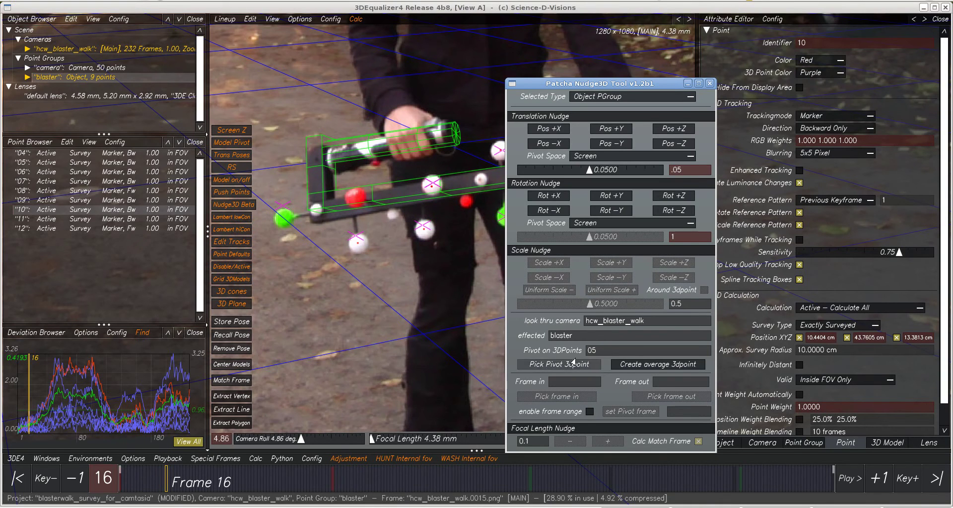
click(679, 198)
click(678, 199)
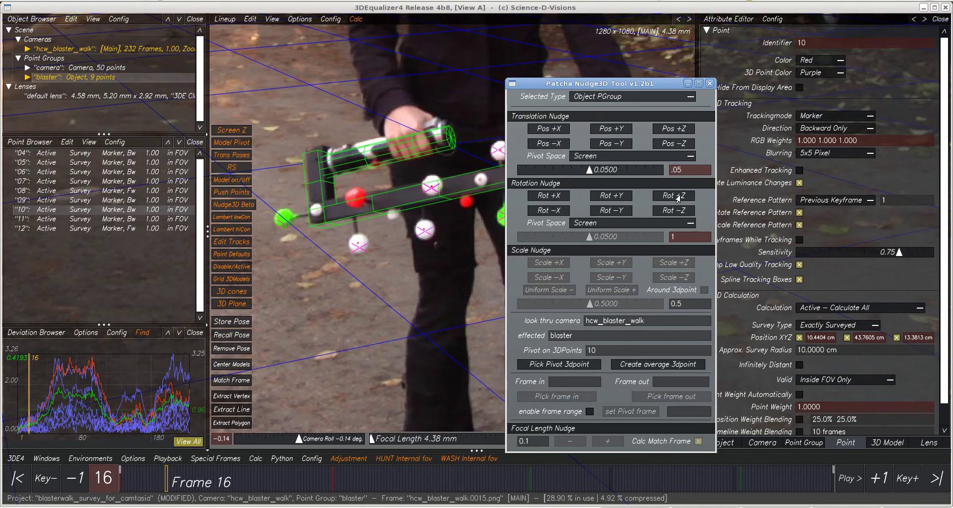
click(673, 213)
click(673, 213)
click(673, 213)
middle_drag(411, 222, 356, 228)
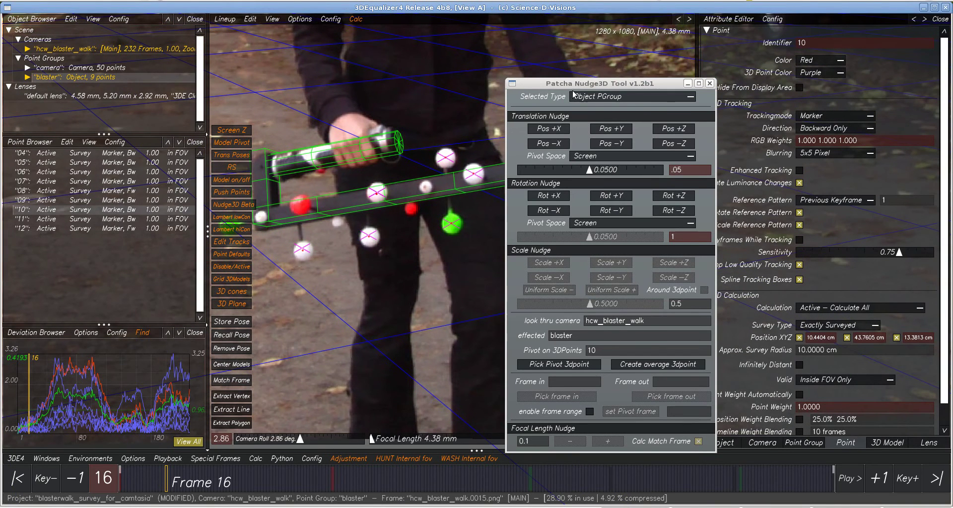
Set the nudge Selected Type to 3D Model and move to frame 141
click(601, 98)
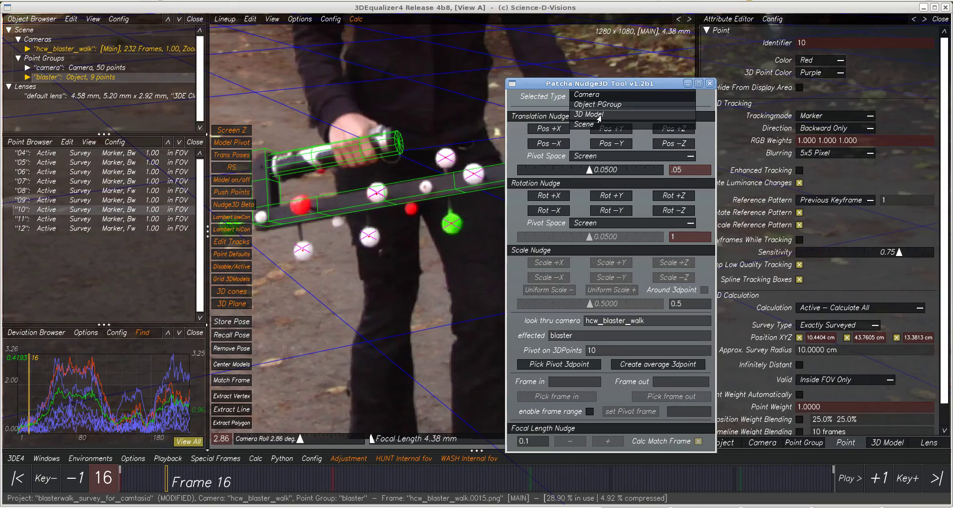
click(588, 114)
scroll(350, 176, down, 5)
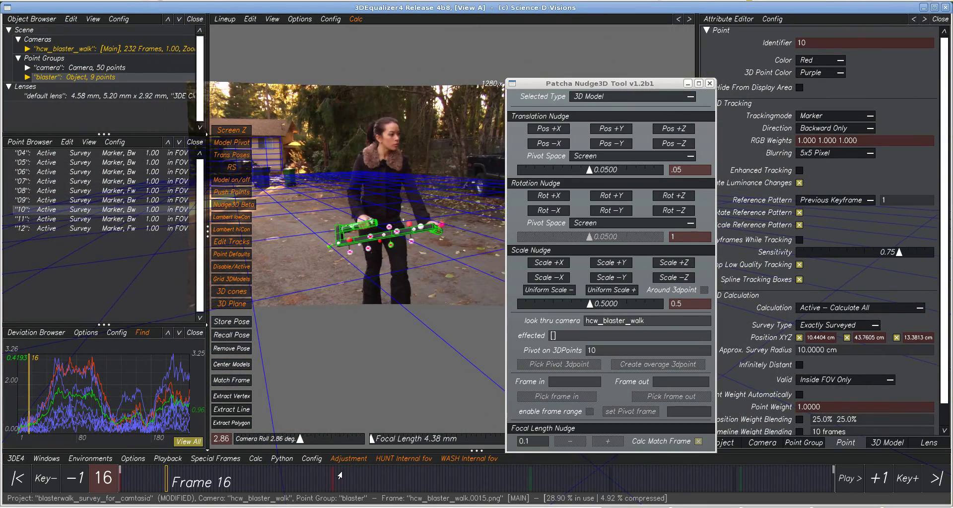
drag(359, 472, 553, 473)
right_drag(358, 301, 255, 173)
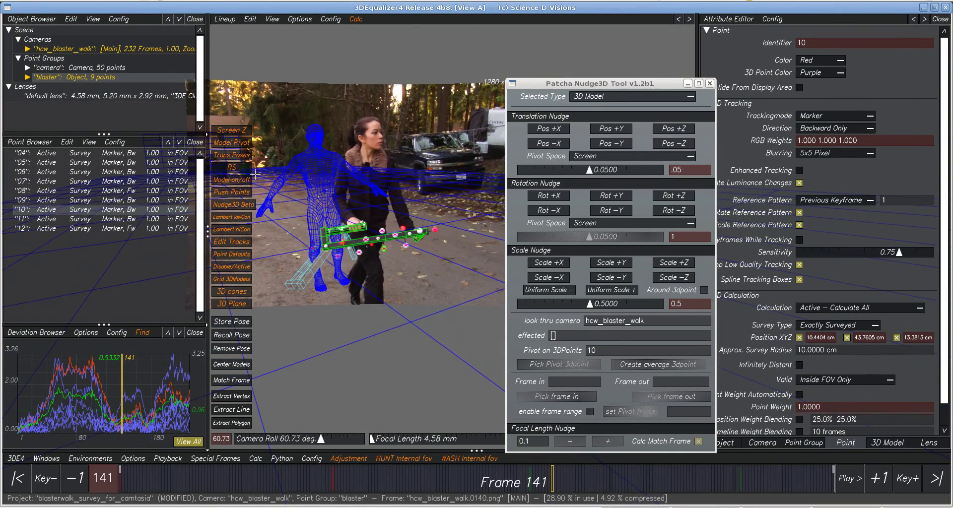
Select char_lineup.obj #2 under the camera's 3D Models list
click(49, 69)
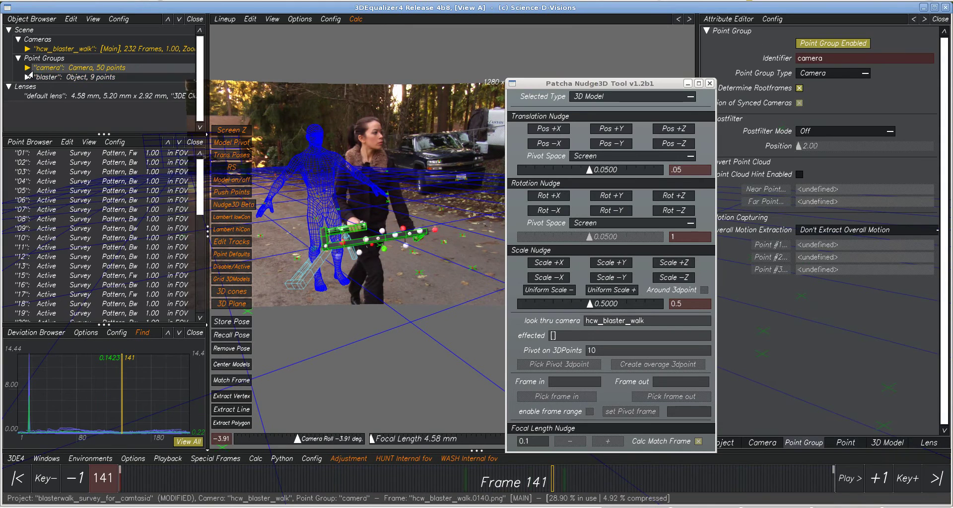
click(27, 68)
click(36, 87)
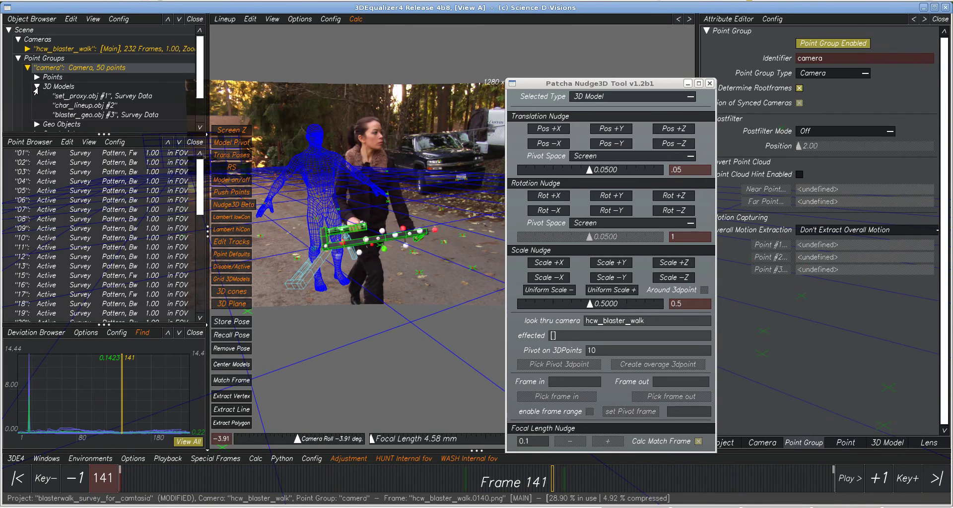
click(87, 106)
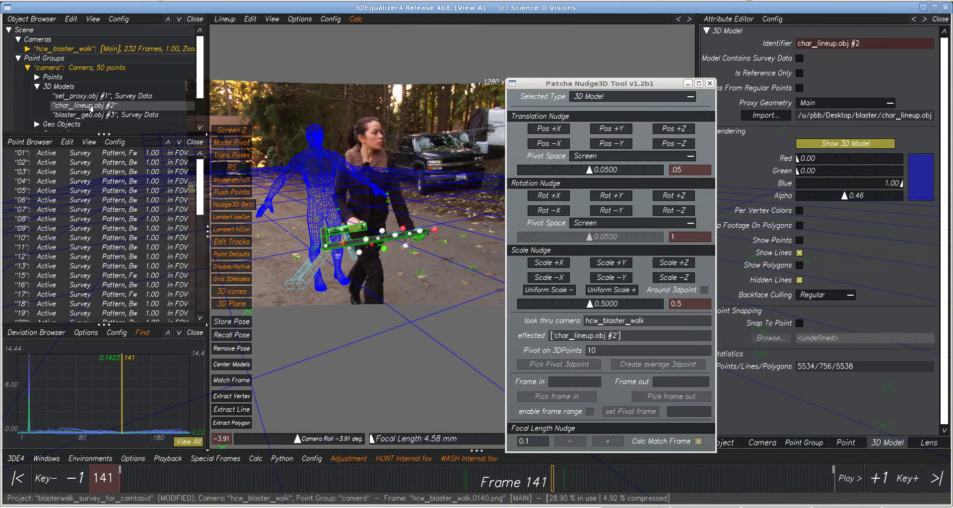
Nudge the character model up and down, then try a step of 1 and dismiss the maximum-value error
click(610, 130)
click(613, 132)
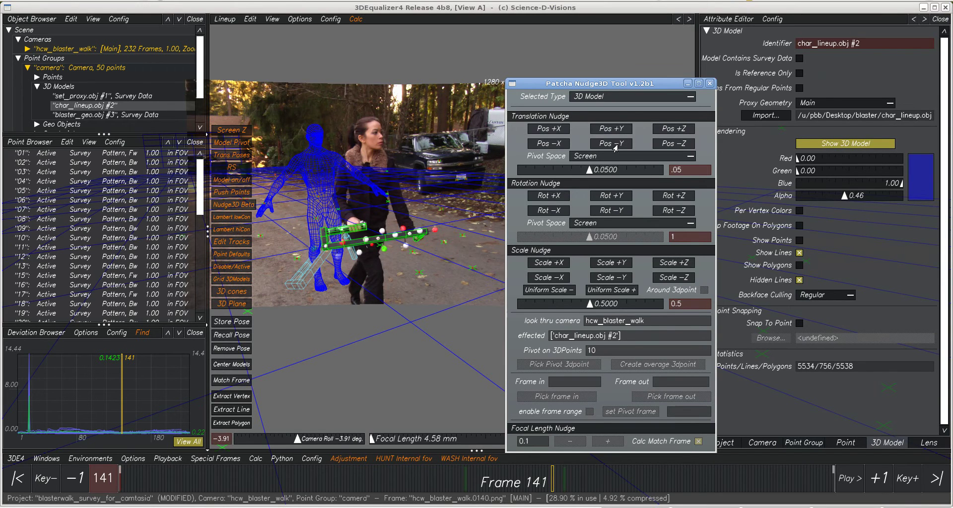
click(616, 145)
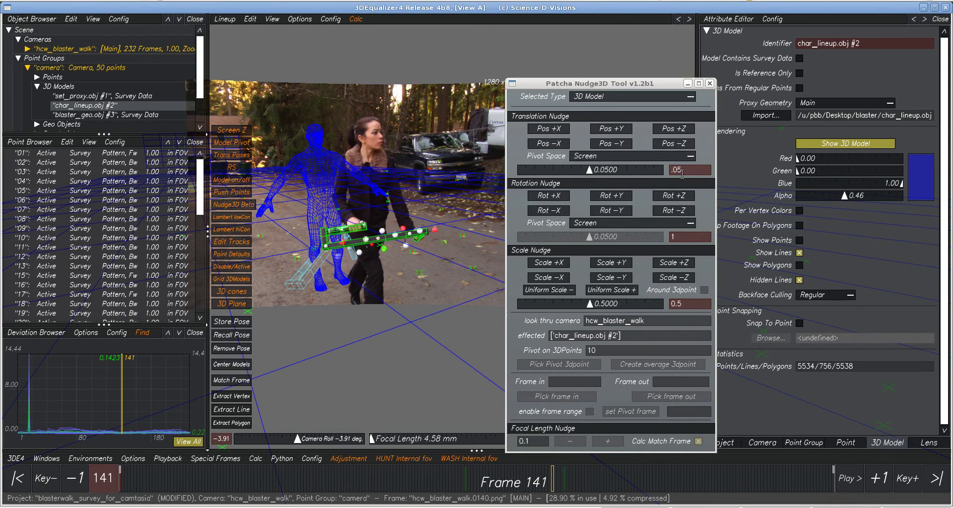
text(1)
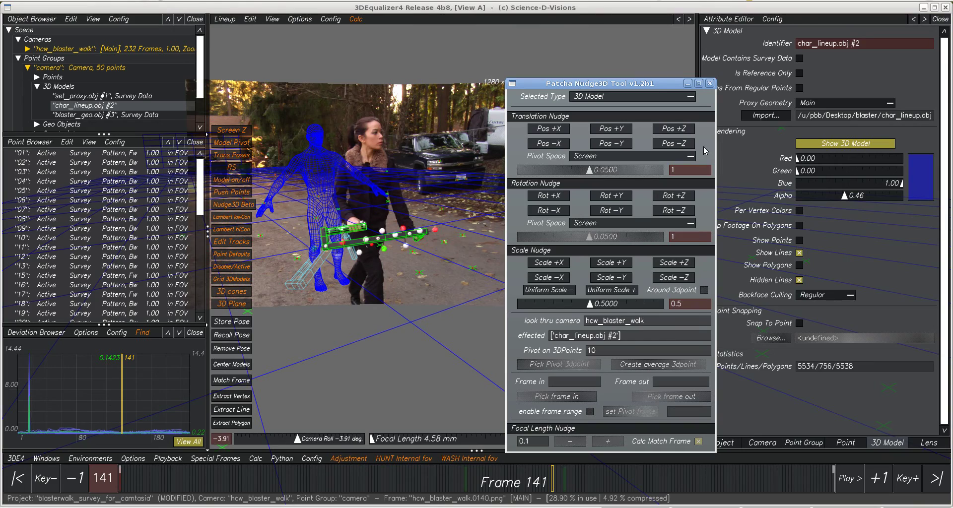
click(610, 129)
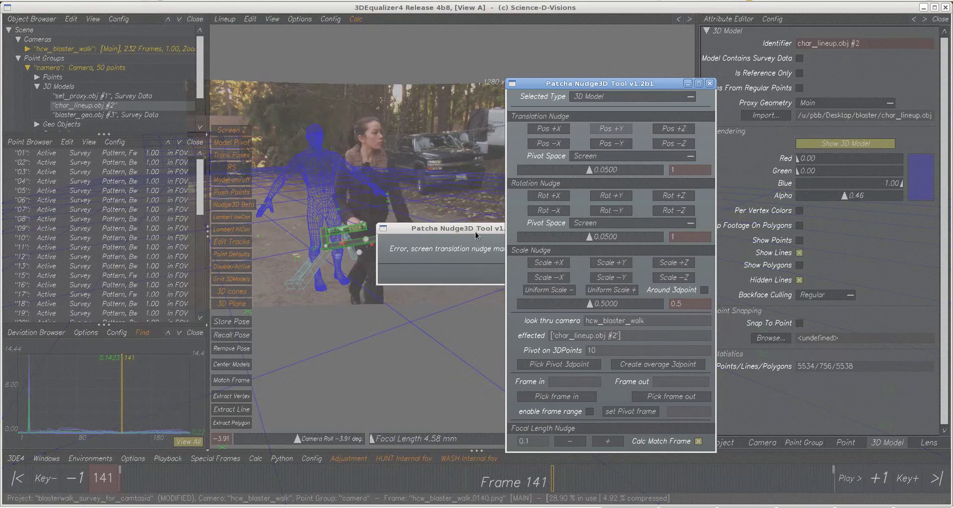
click(470, 256)
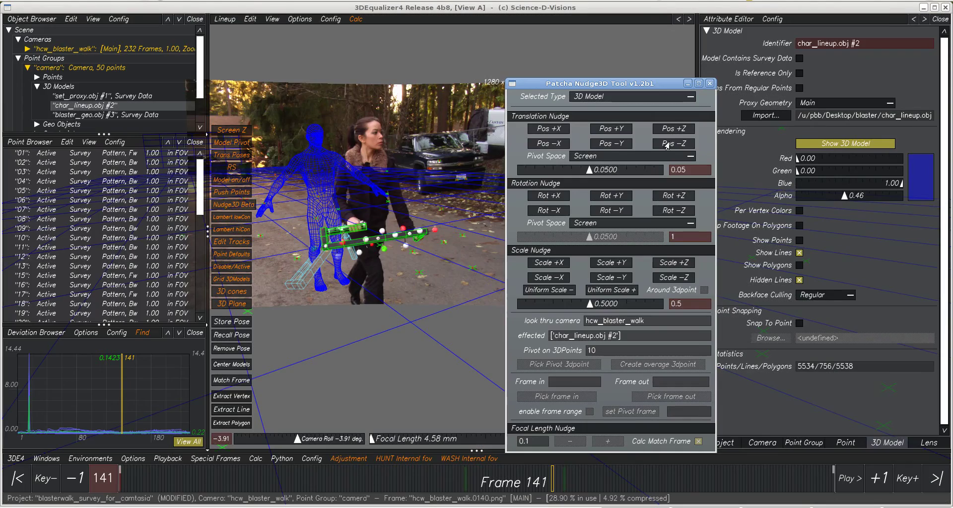
Switch Translation Pivot Space to Global and nudge the model up twice
click(611, 157)
click(606, 141)
click(609, 132)
click(609, 132)
Nudge the character model down twice, turn it about Y, and nudge it up once
click(615, 145)
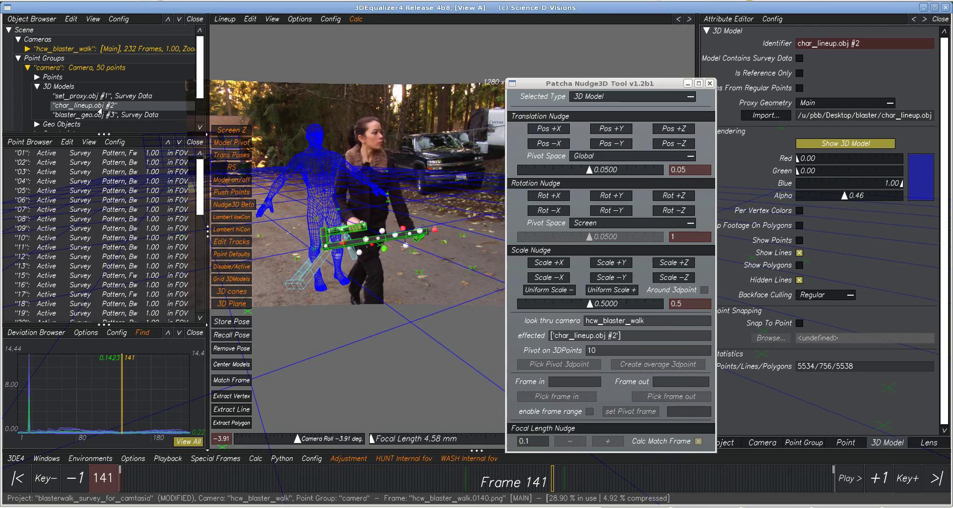
click(613, 144)
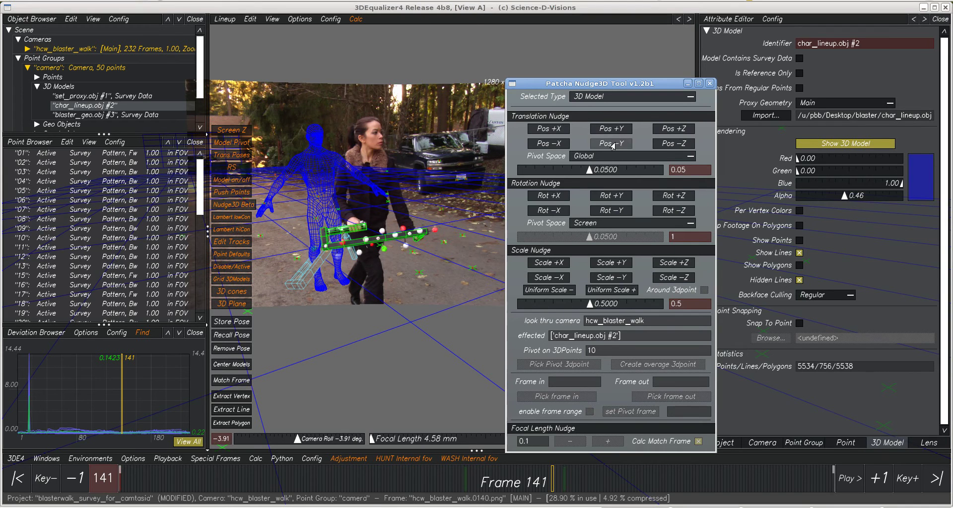
click(611, 195)
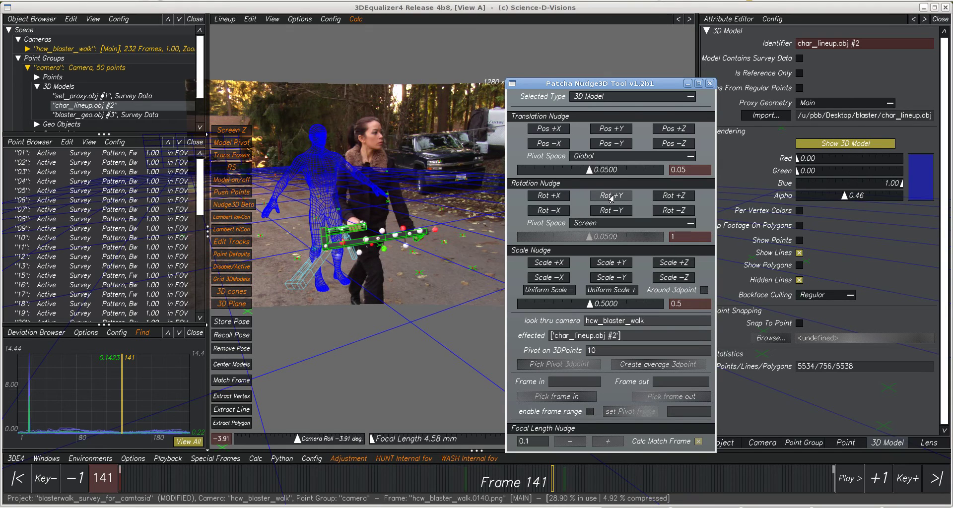
click(611, 130)
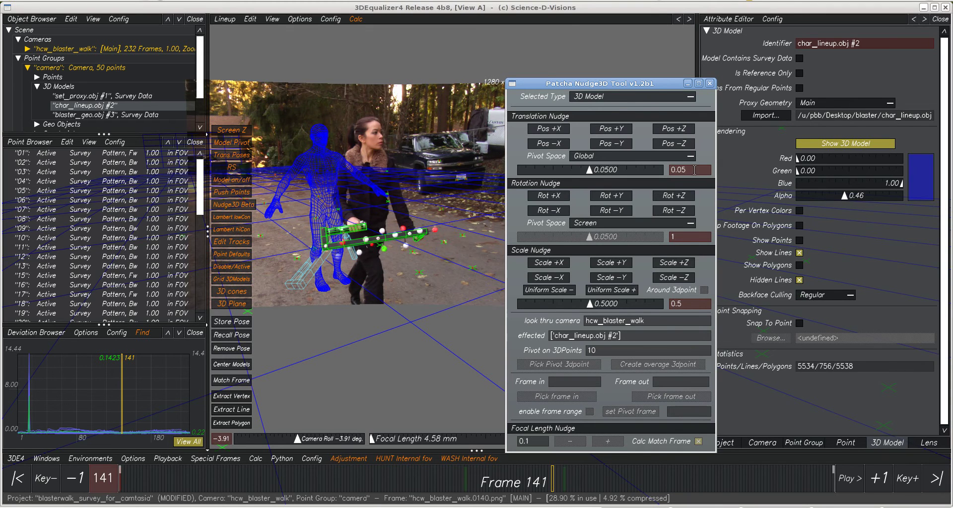
Set the translation step to 3 and move the model along +Y, -Y, +X and +Z
drag(705, 170, 632, 171)
text(3)
key(Return)
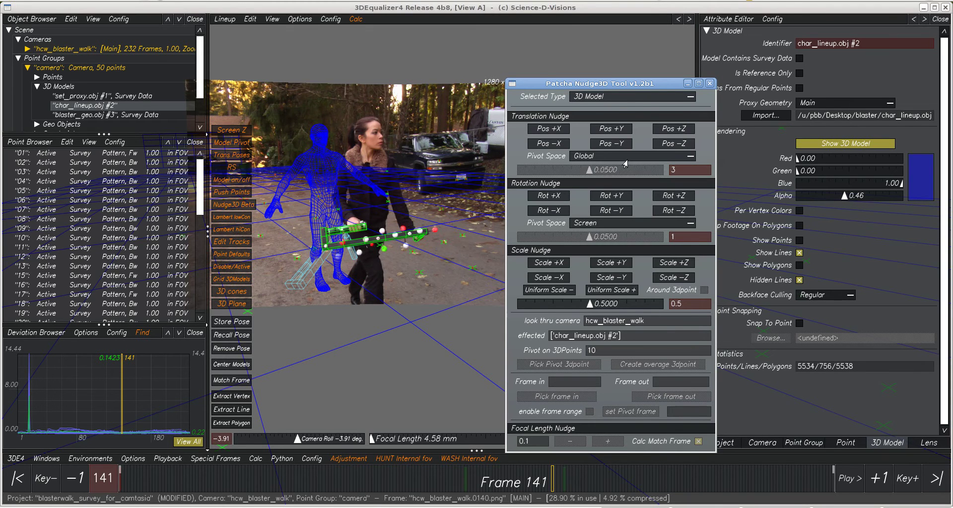
click(606, 132)
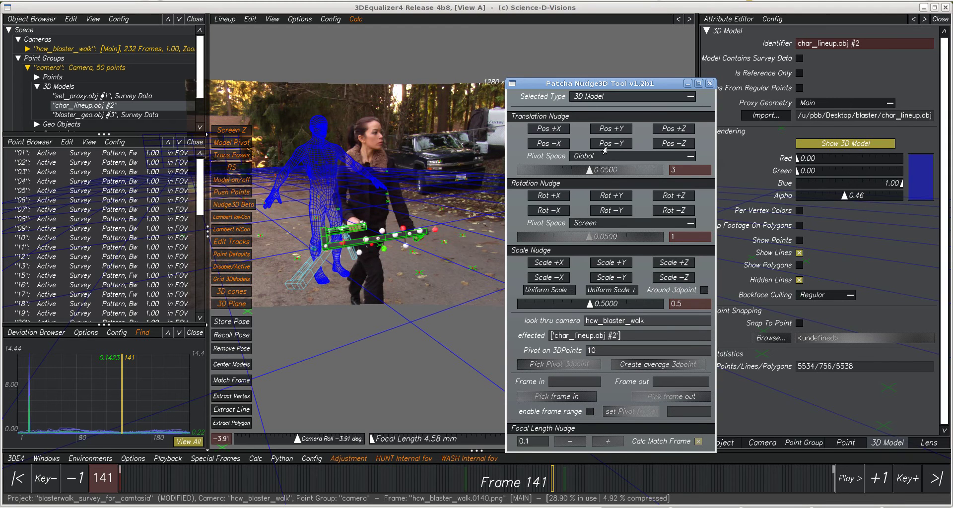
click(604, 147)
click(540, 129)
click(674, 129)
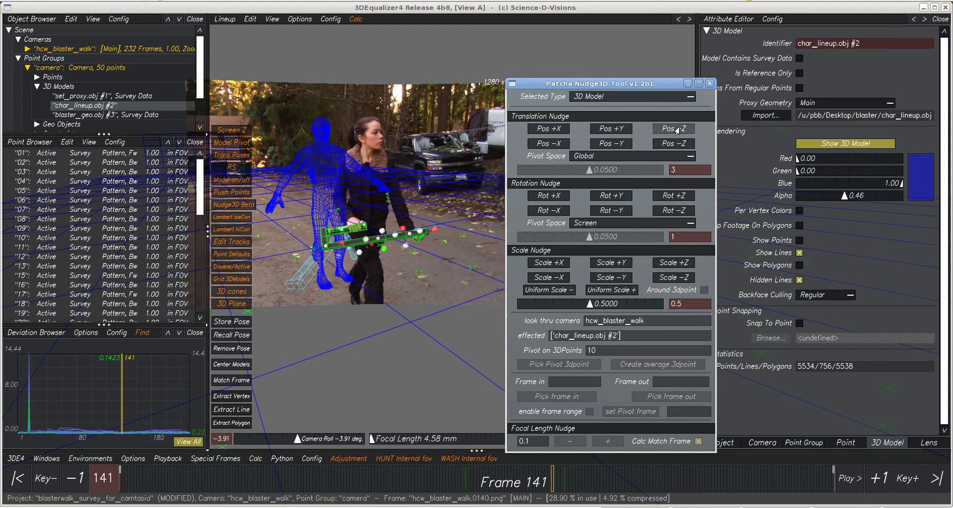
click(619, 157)
Nudge the model along Z in Local space, then switch to Screen space and dismiss the step limit error
click(606, 166)
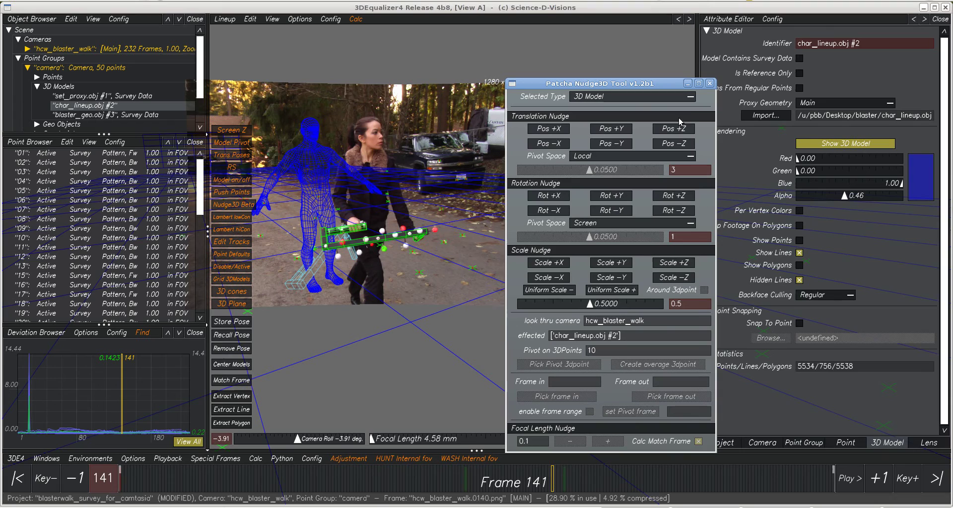
click(674, 129)
click(673, 143)
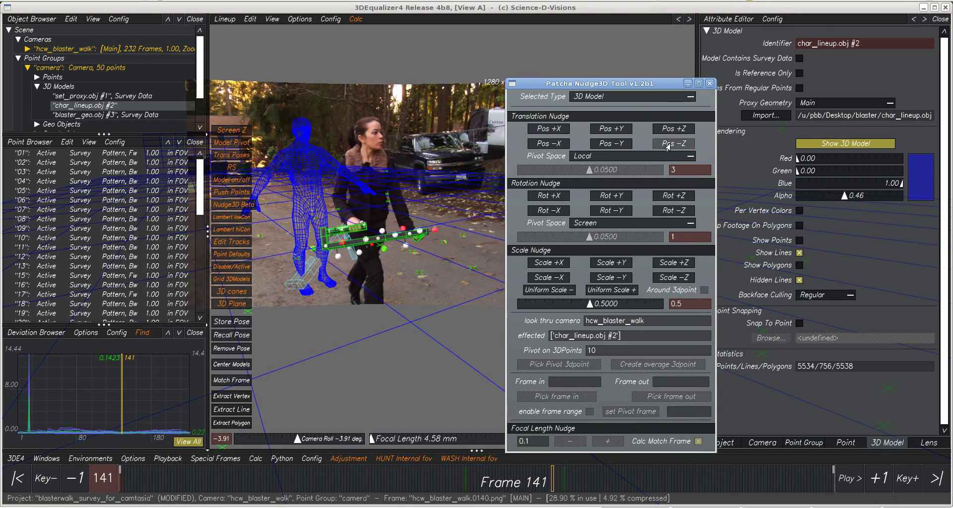
click(647, 157)
click(632, 168)
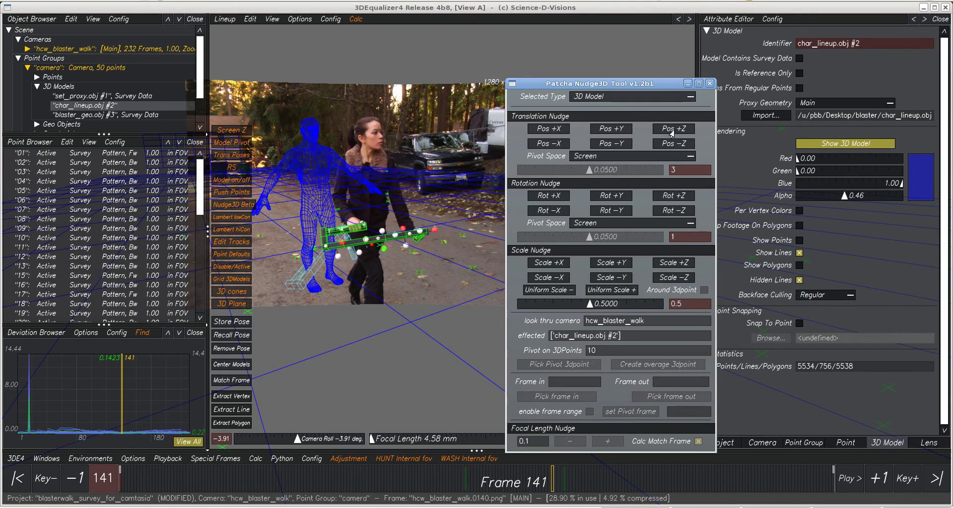
click(673, 129)
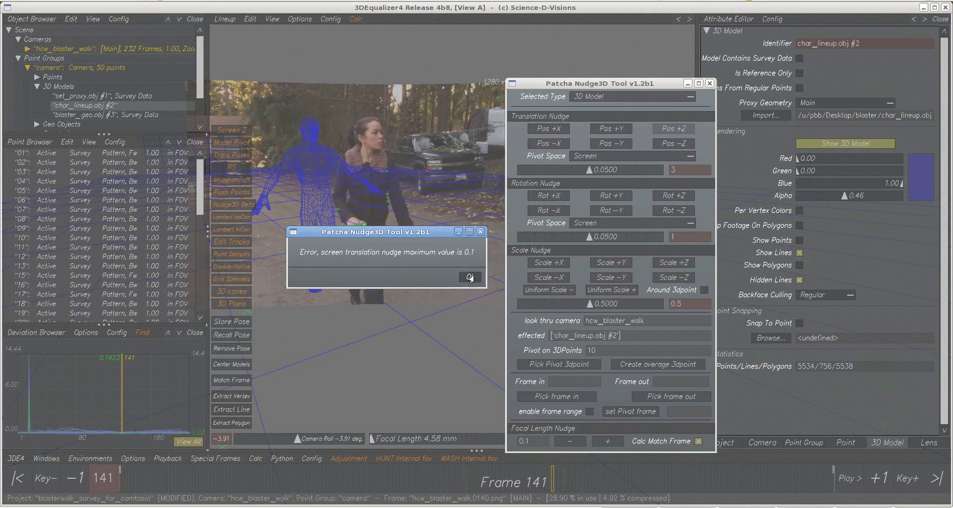
click(470, 276)
Set the translation step to 0.1
drag(693, 170, 658, 169)
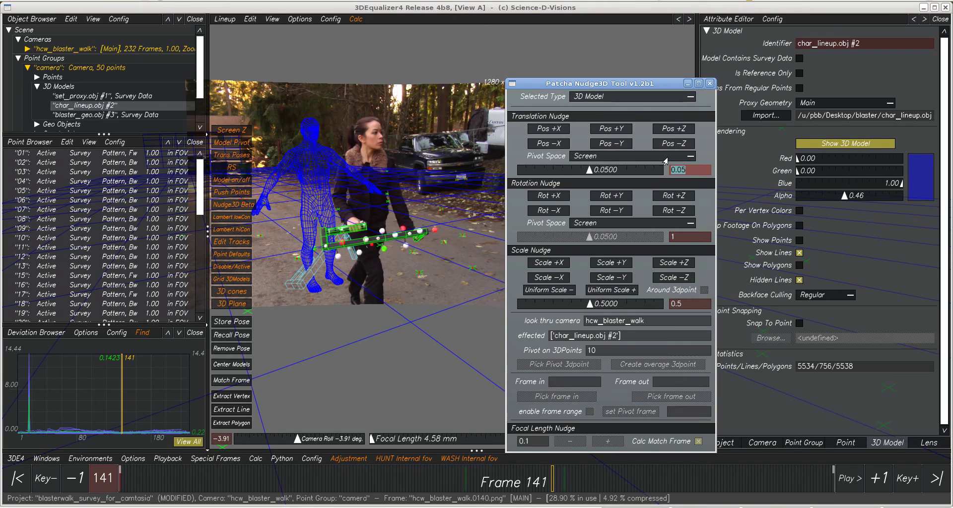
key(BackSpace)
text(.1)
key(Return)
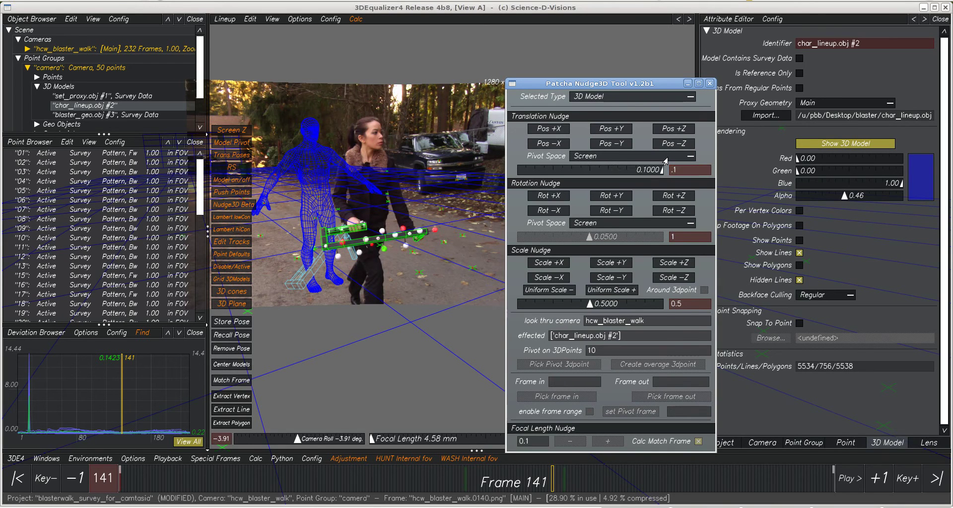
Nudge the character model along screen Z, mostly pulling it toward the camera
click(665, 129)
click(666, 130)
click(668, 144)
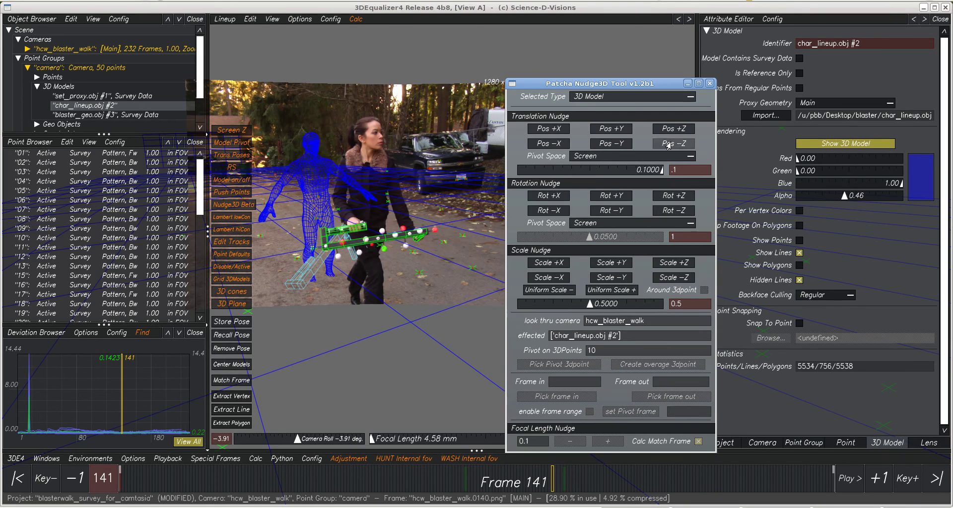
click(668, 144)
click(668, 144)
click(668, 144)
click(669, 143)
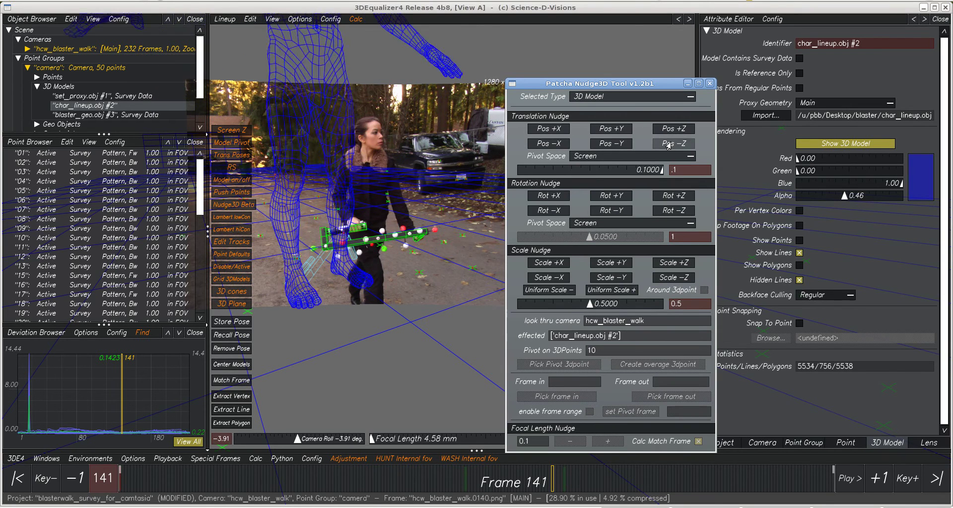
click(668, 144)
click(668, 143)
click(669, 143)
click(668, 143)
click(669, 143)
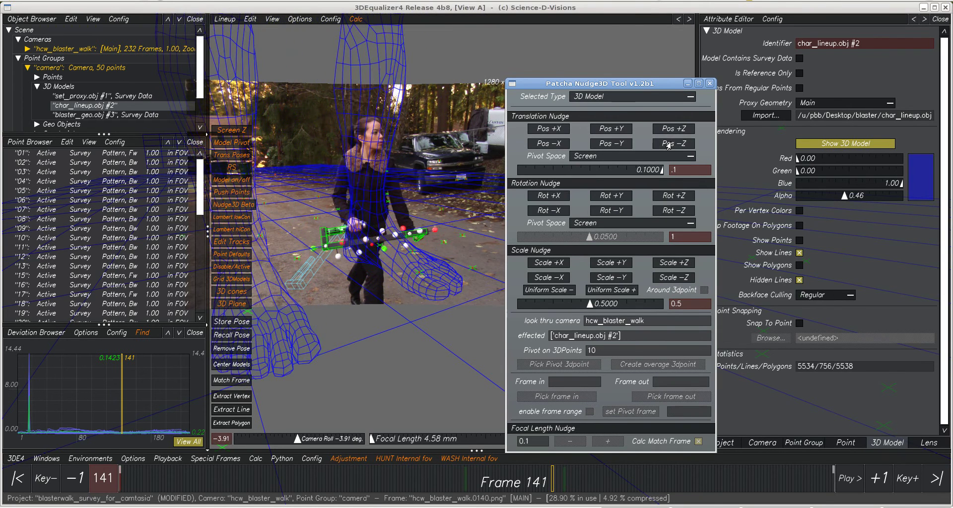
click(669, 129)
click(668, 129)
click(668, 128)
click(669, 129)
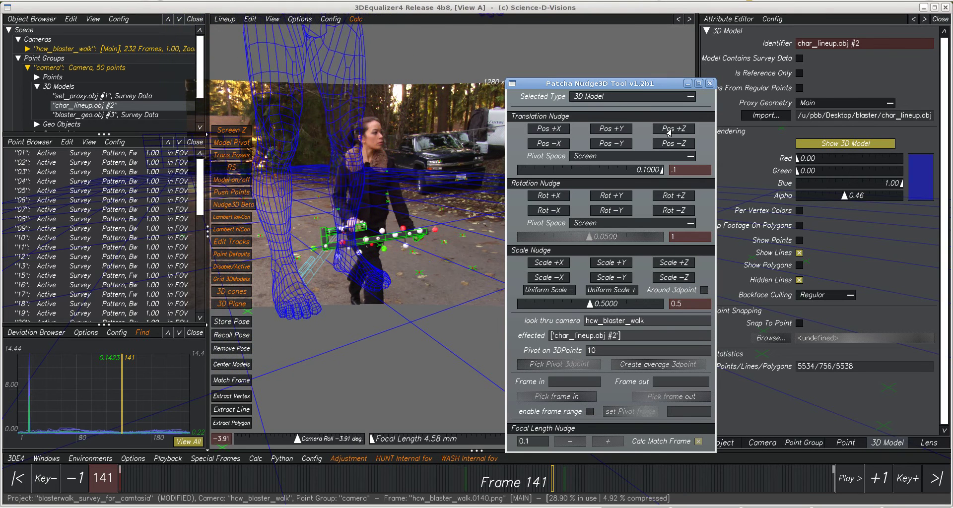
click(668, 129)
click(668, 129)
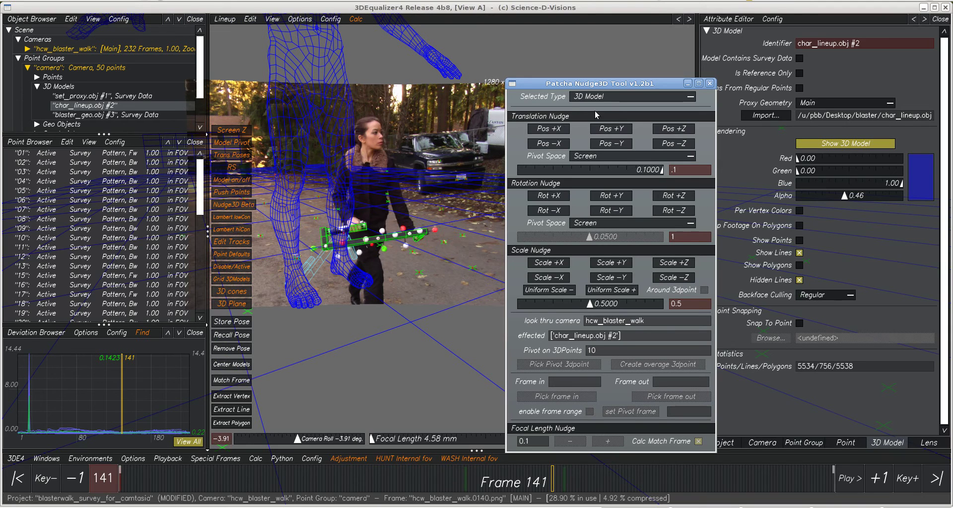
Keeping 3D Model as target, scale the character along X, then uniformly up and back down
click(596, 96)
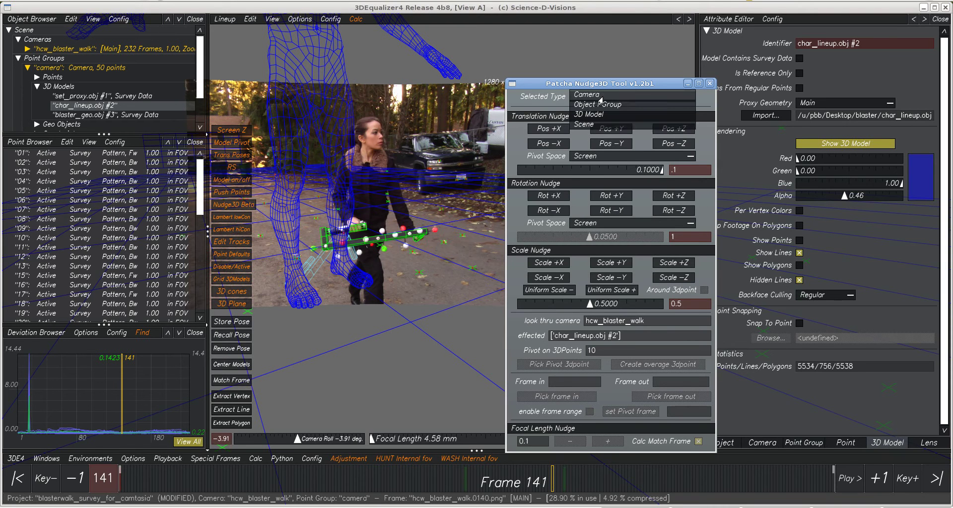
click(590, 115)
click(554, 276)
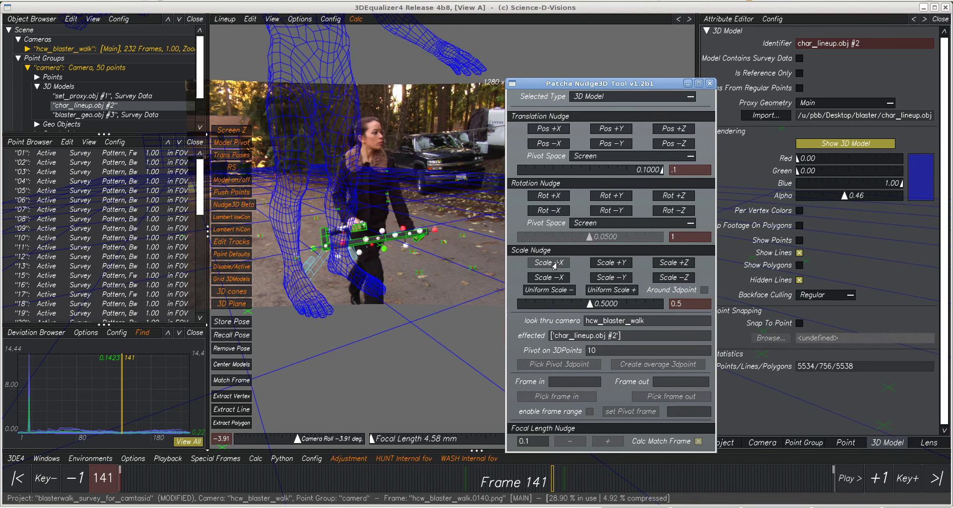
click(553, 276)
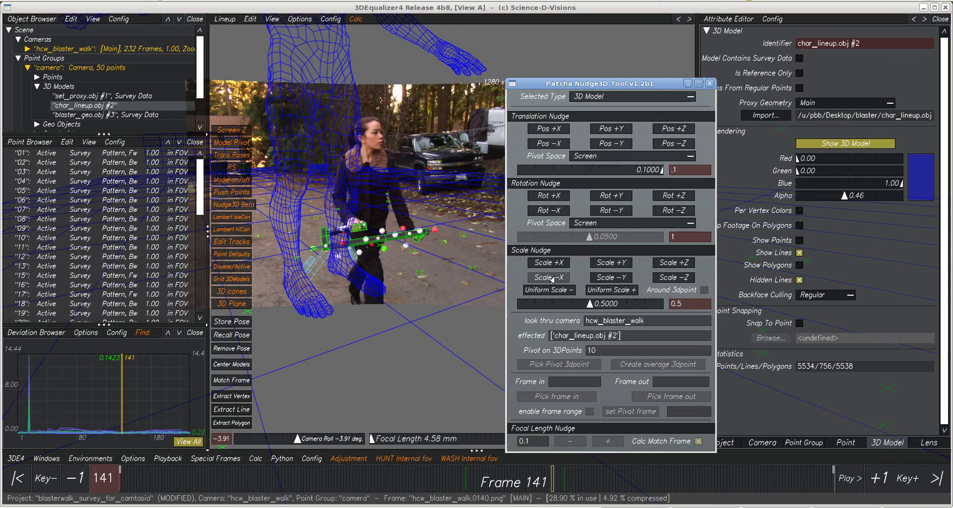
click(603, 291)
click(562, 291)
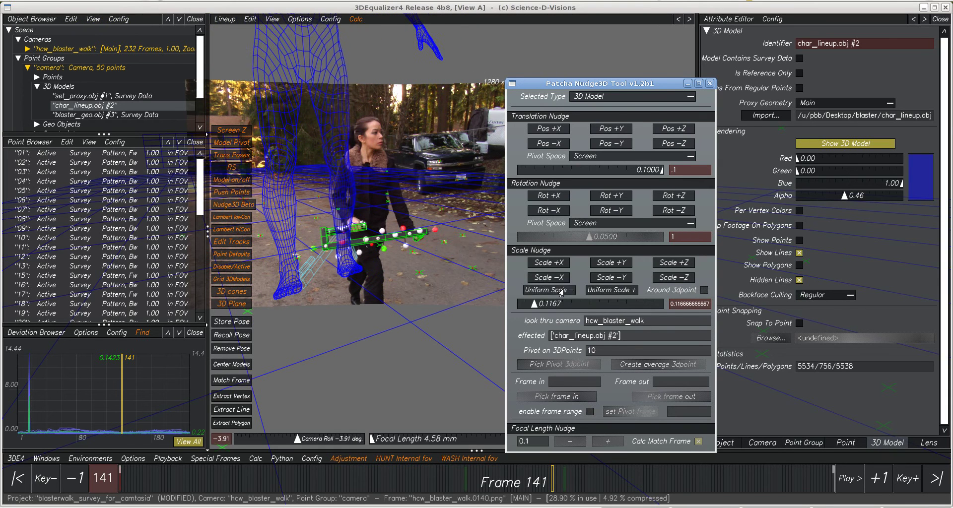
click(561, 291)
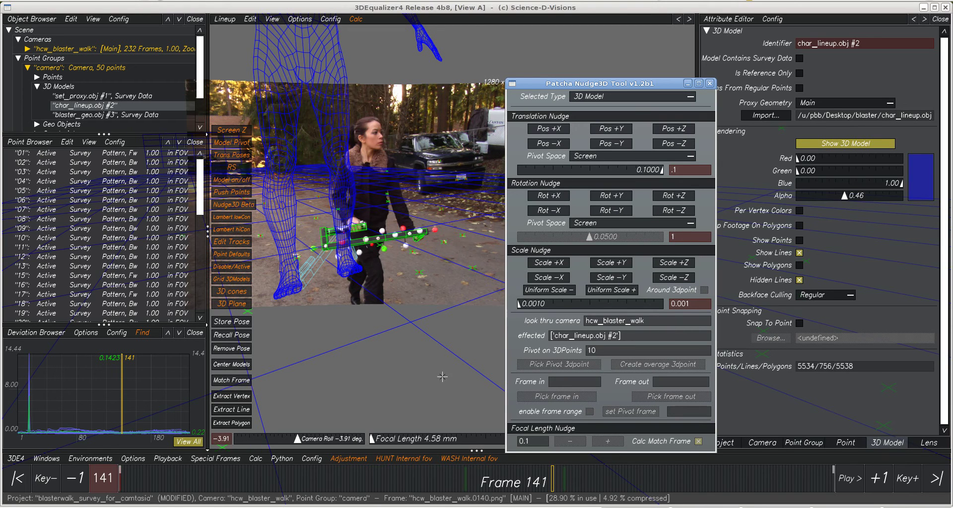
Inspect the character in the 3D orientation view, then return to the lineup view
click(391, 119)
key(F3)
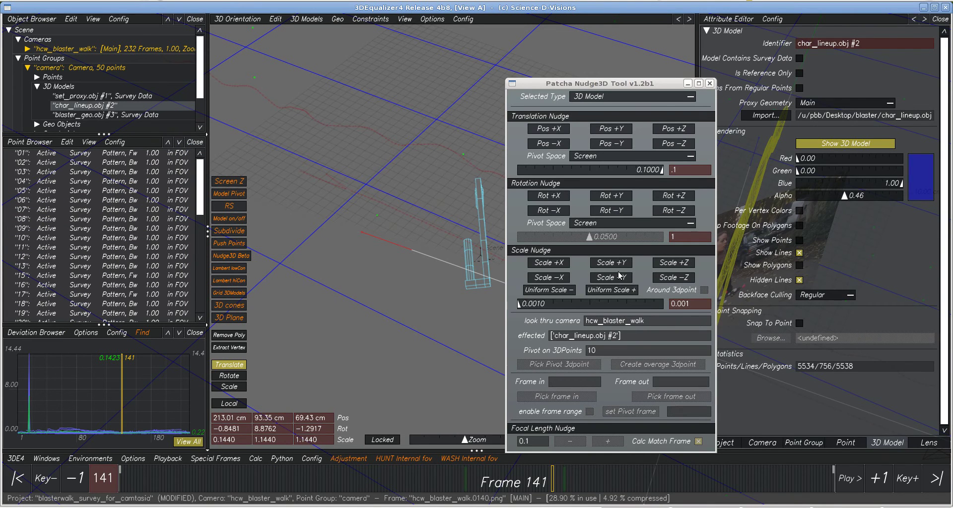
alt+right_drag(383, 262, 349, 177)
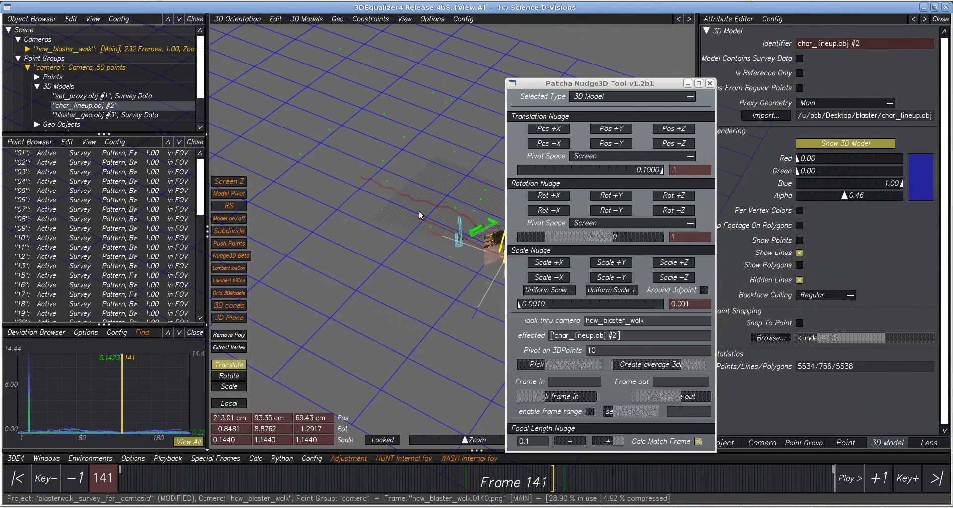
alt+middle_drag(418, 212, 265, 199)
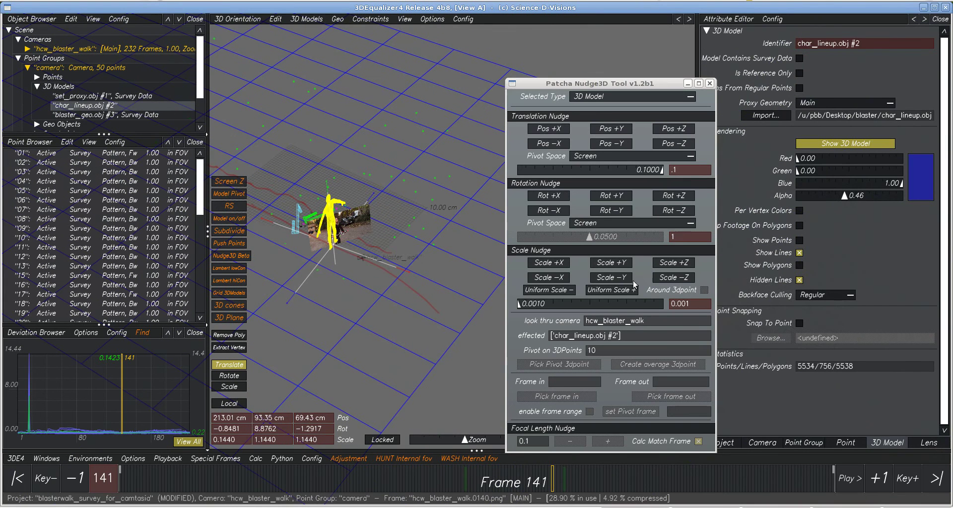
drag(360, 311, 363, 308)
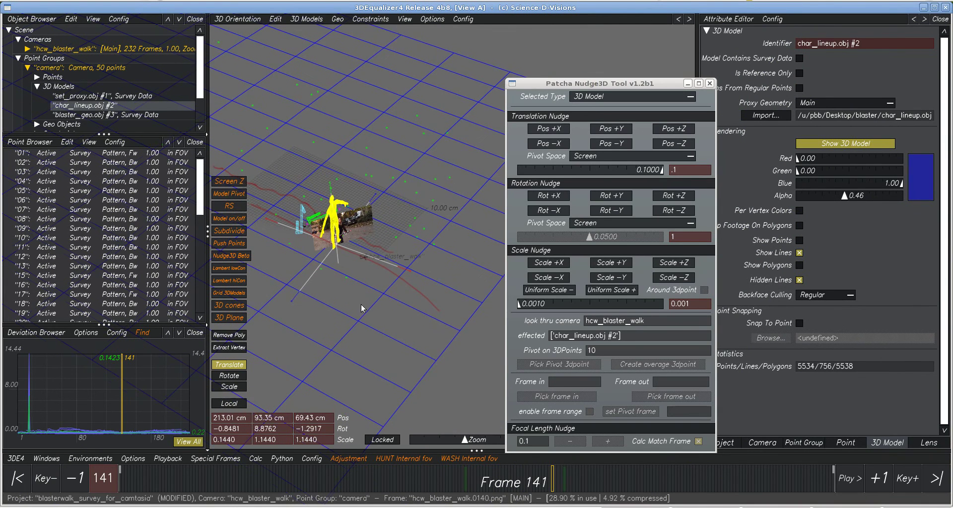
key(F5)
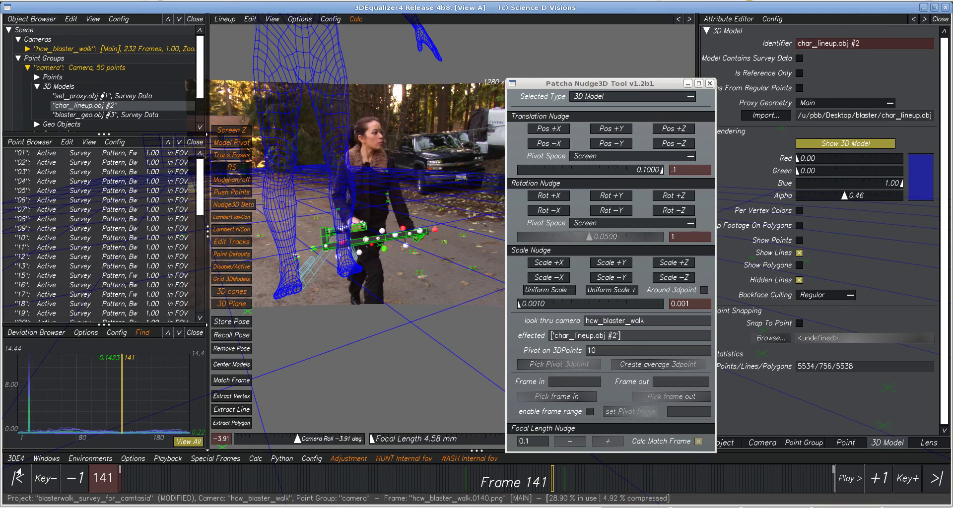
Load the blaster test shot and set the nudge Selected Type to Scene
click(14, 458)
click(25, 440)
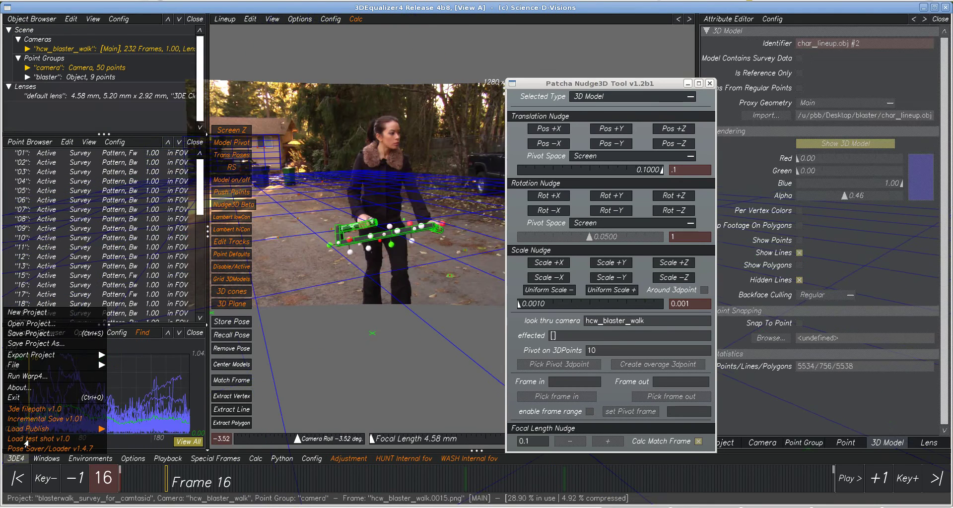
click(609, 102)
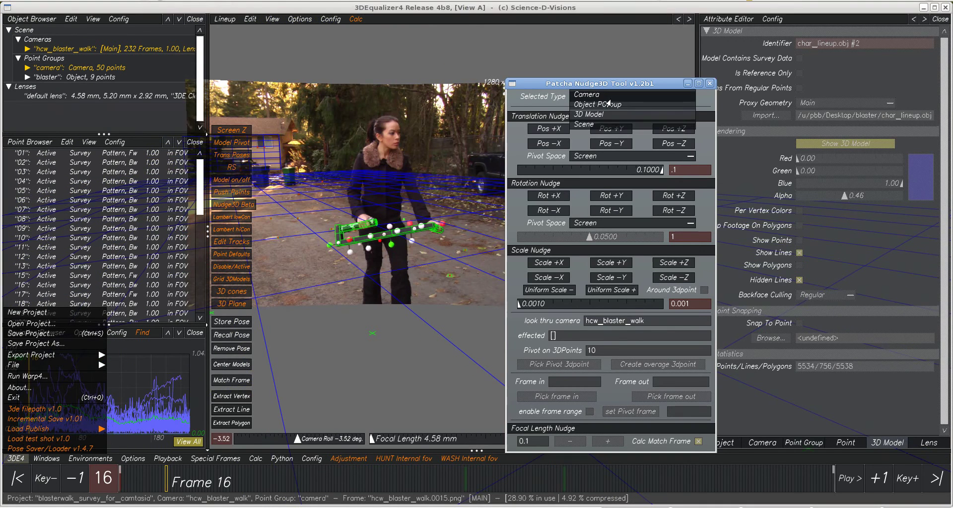
click(608, 124)
drag(619, 84, 747, 27)
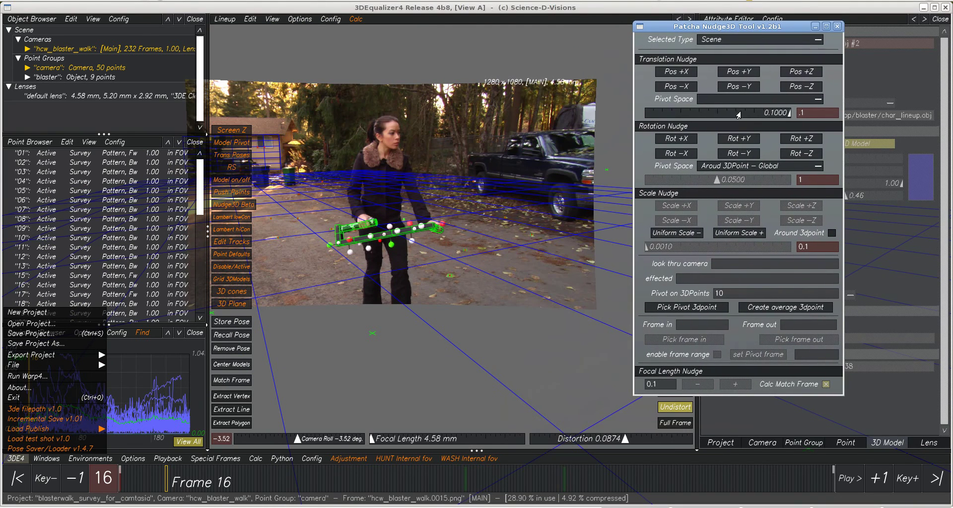
Switch to the 3D orientation view and nudge the whole scene along +X
click(397, 193)
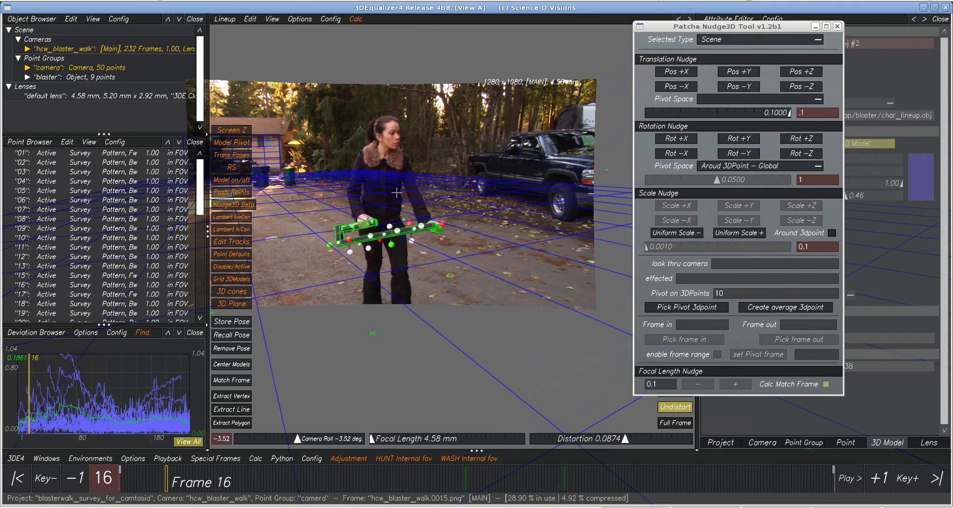
key(F6)
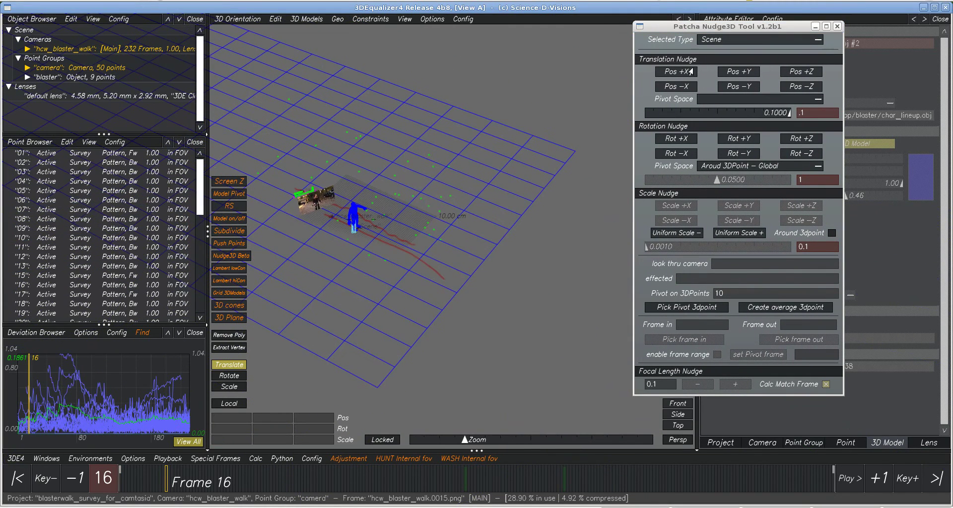
click(678, 72)
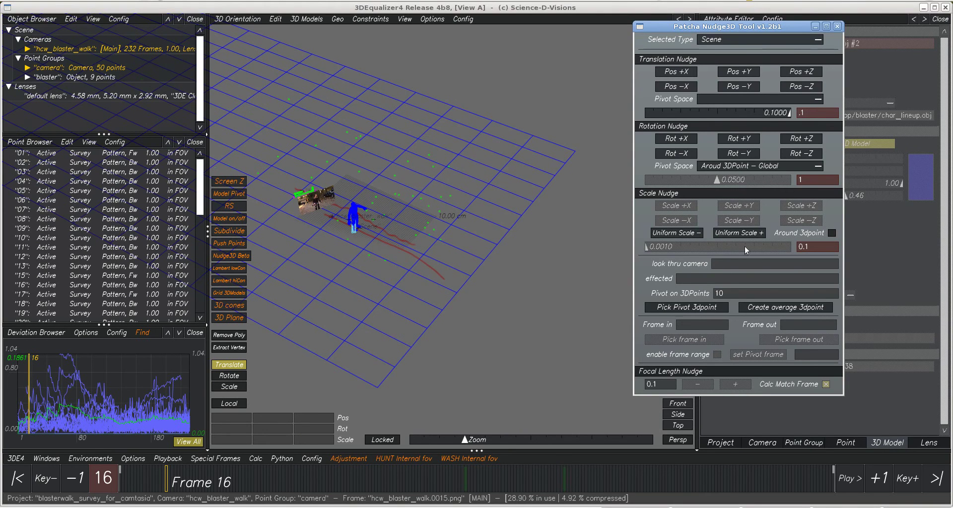
With the hcw_blaster_walk camera selected, scale the scene down and up, then enable Around 3dpoint
click(88, 49)
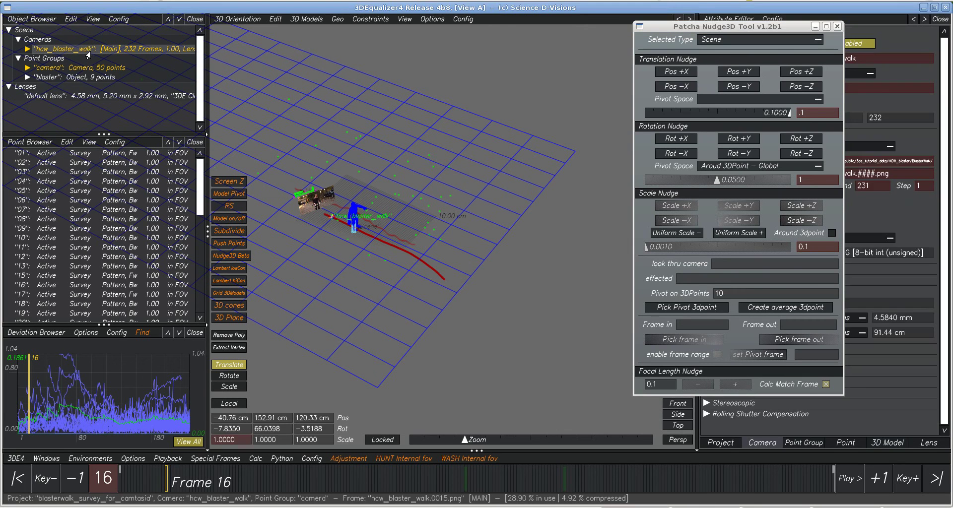
click(675, 233)
click(738, 233)
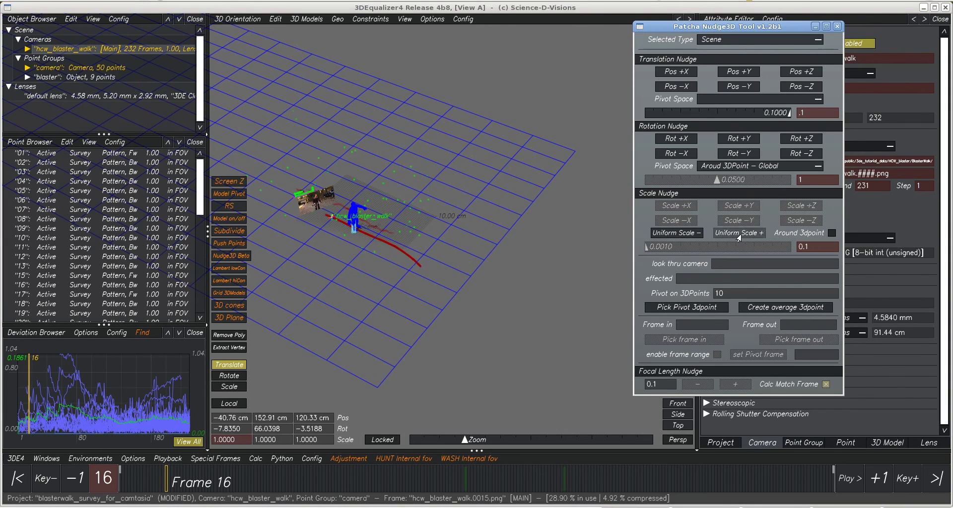
click(666, 236)
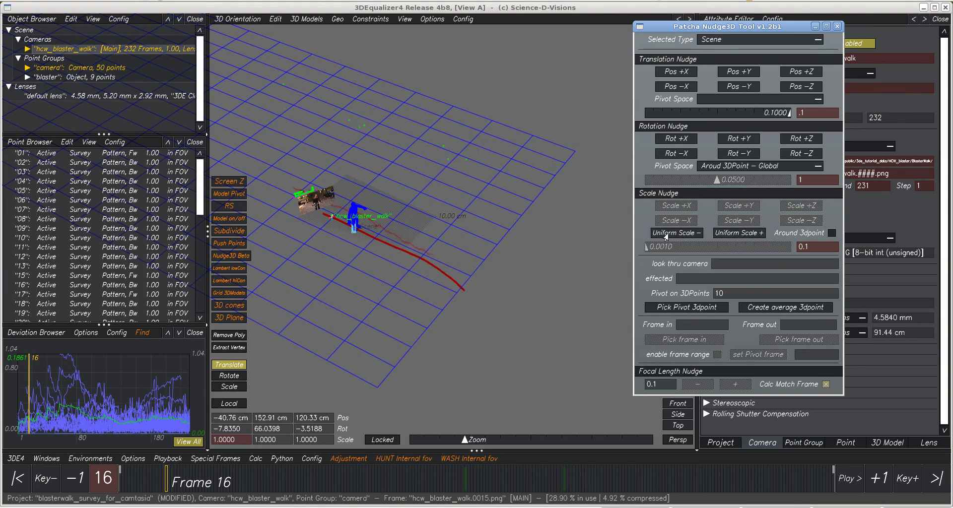
click(665, 236)
click(666, 235)
click(750, 234)
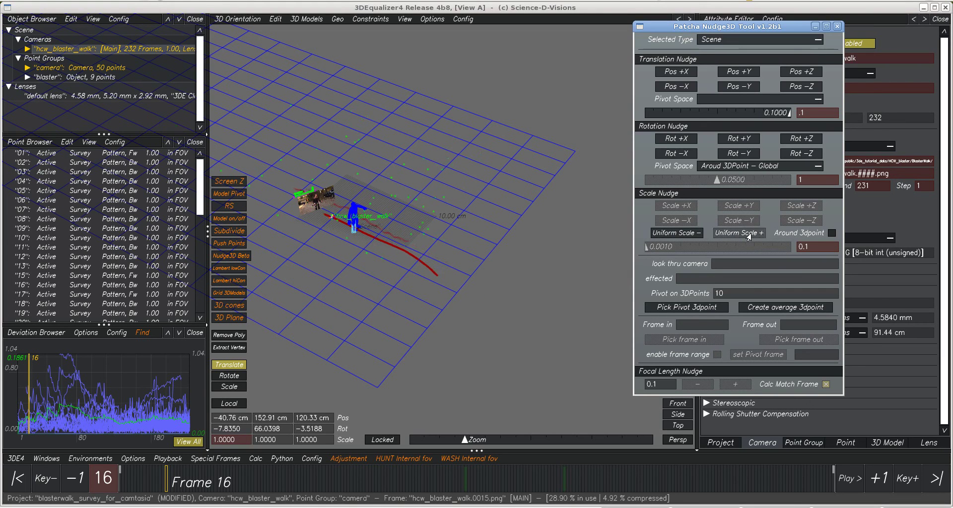
click(832, 233)
alt+right_drag(346, 192, 415, 125)
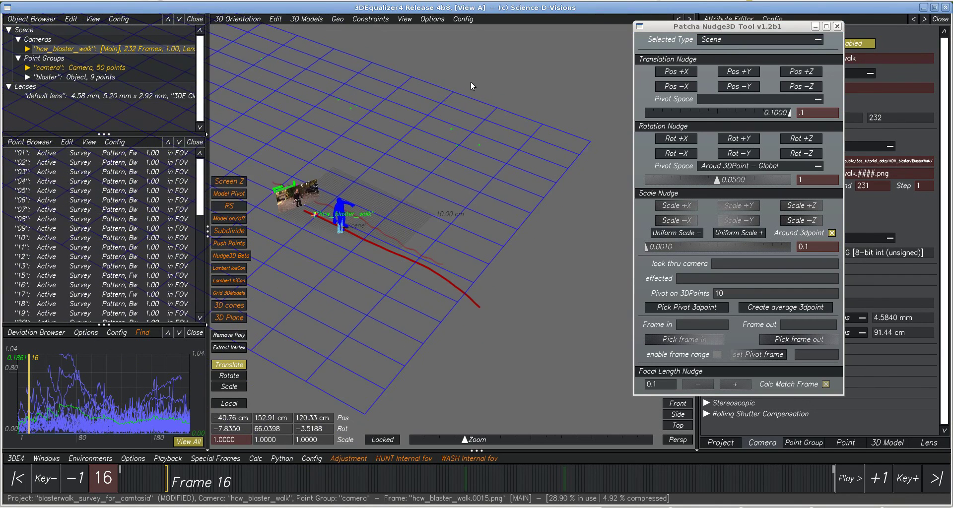
Set survey point 21 as the pivot and scale the scene up twice around it
drag(452, 134, 447, 128)
click(687, 307)
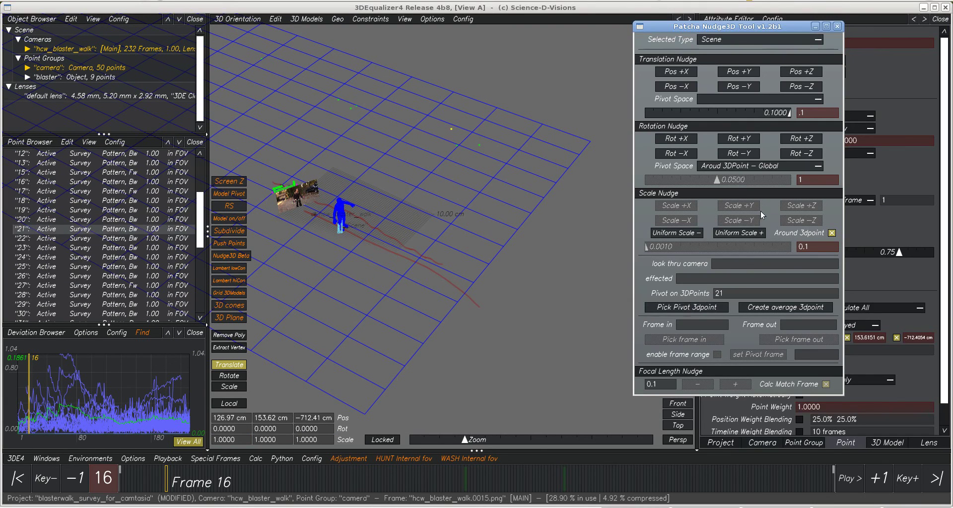
click(744, 233)
click(744, 233)
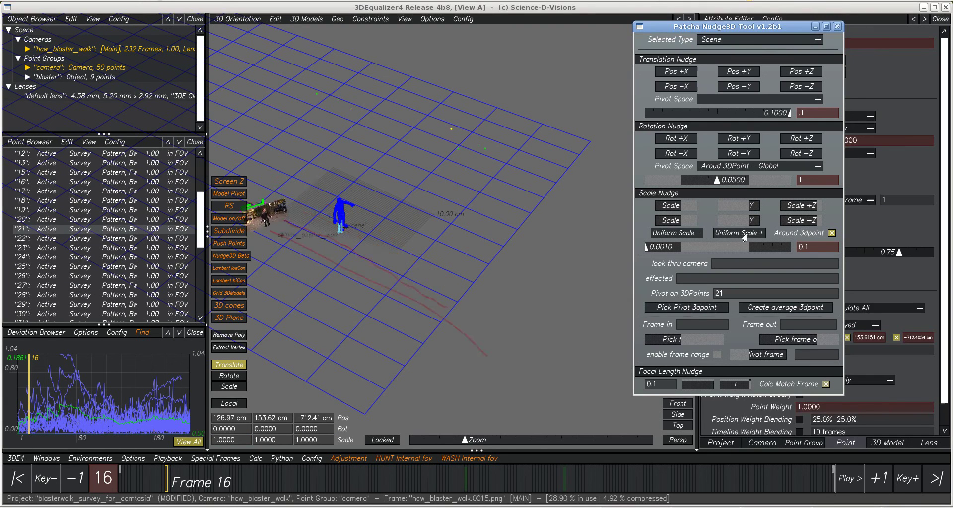
Alternate uniform scale-down and scale-up nudges of the scene around point 21
click(690, 233)
click(690, 233)
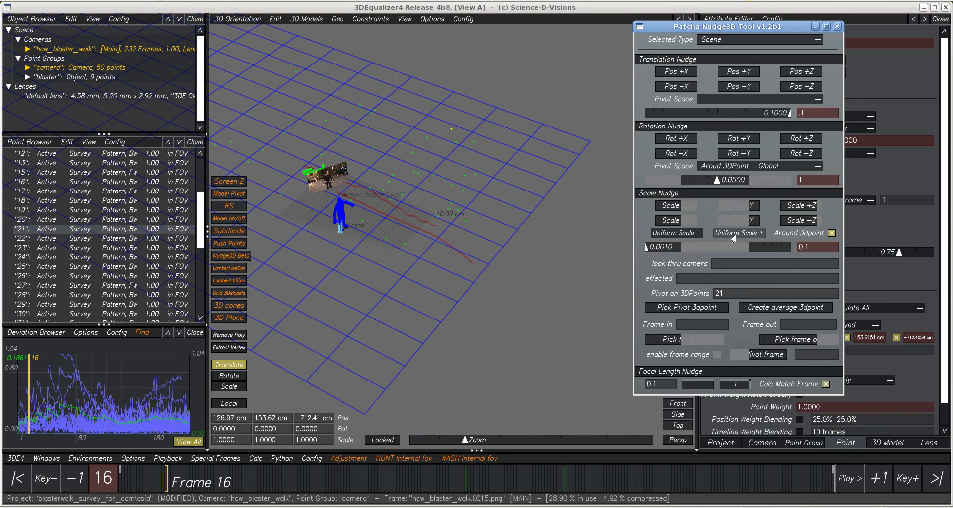
click(739, 233)
click(739, 233)
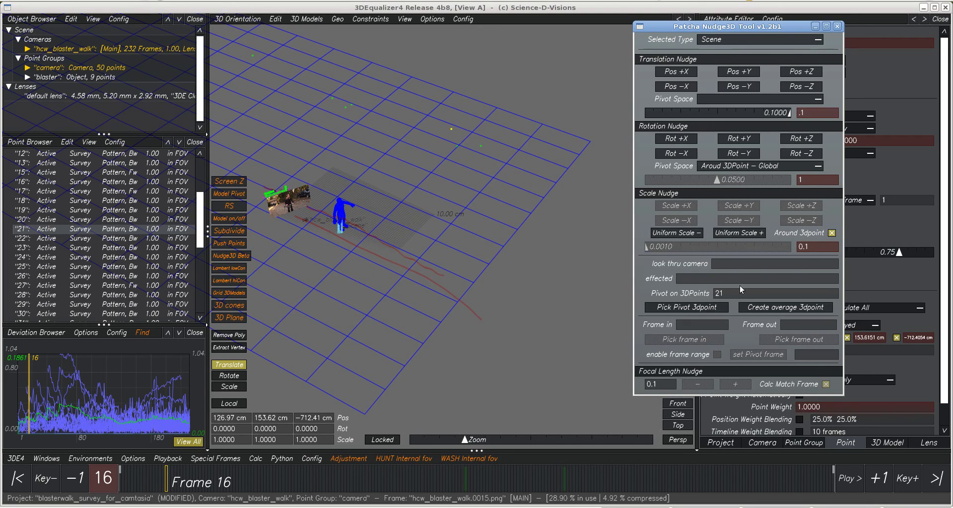
click(738, 237)
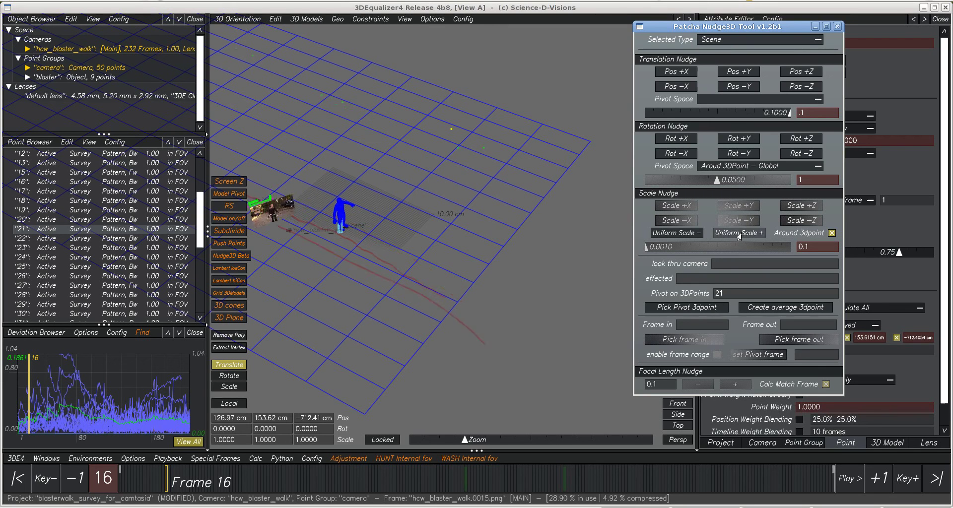
click(687, 234)
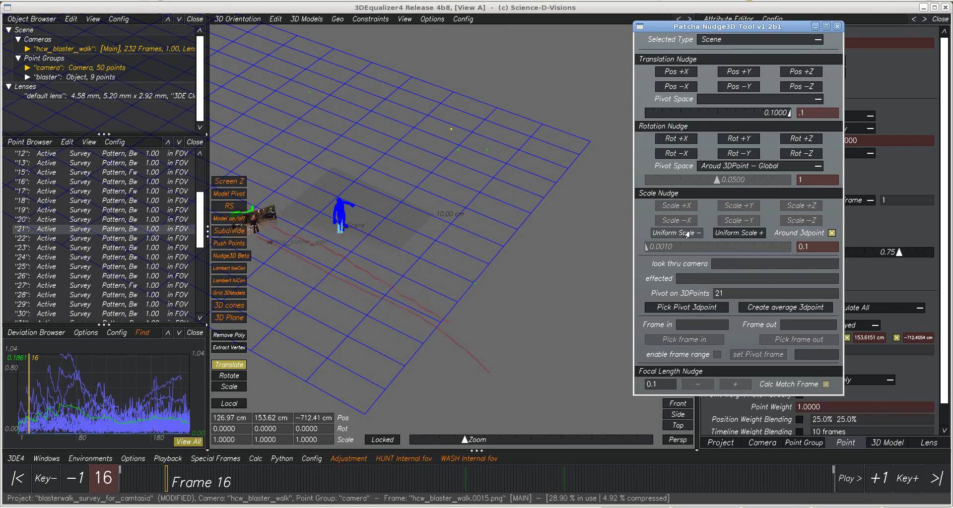
click(726, 237)
click(677, 233)
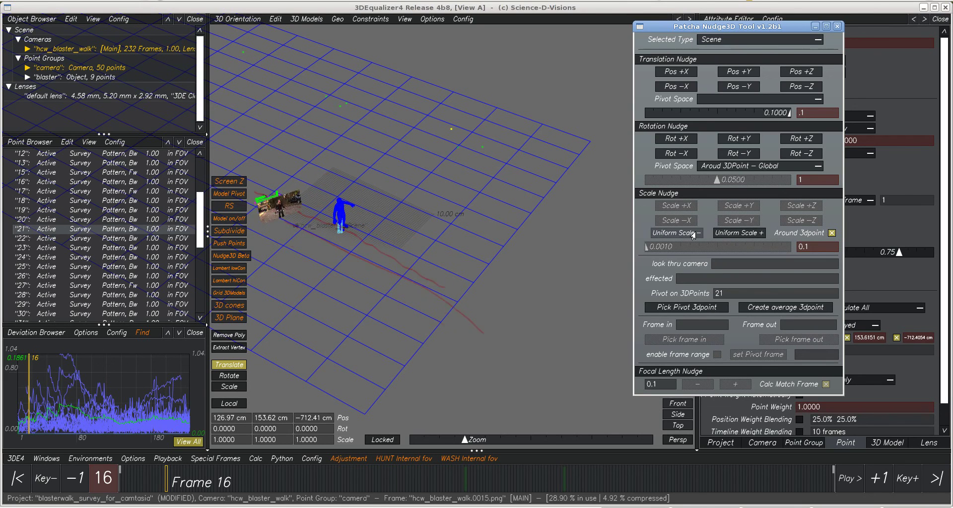